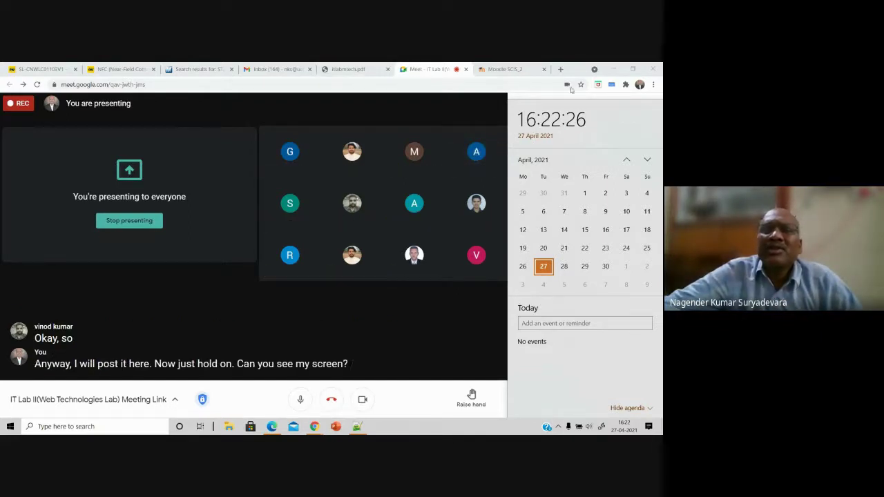
Step: Switch to the Moodle site and open the announcements forum of the CS_IT_ITlab course
{"action": "left_click", "coordinate": [503, 69]}
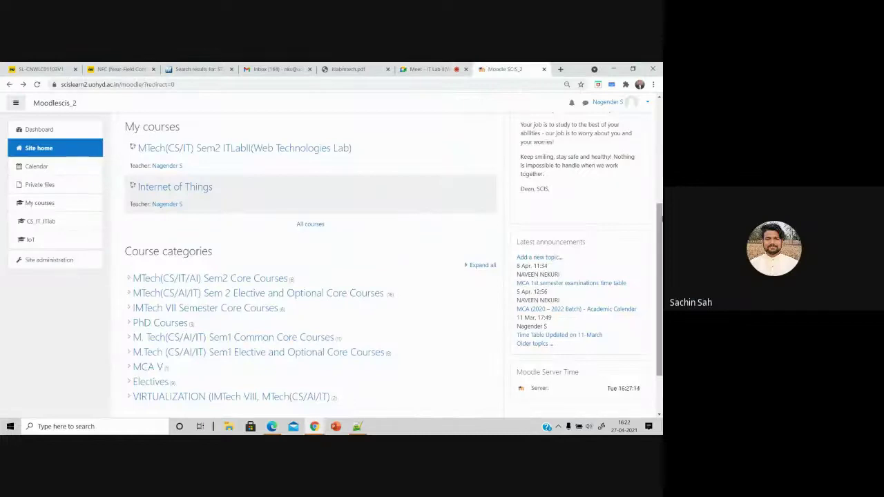
{"action": "scroll", "coordinate": [661, 218], "scroll_direction": "down", "scroll_amount": 1}
{"action": "scroll", "coordinate": [662, 178], "scroll_direction": "up", "scroll_amount": 2}
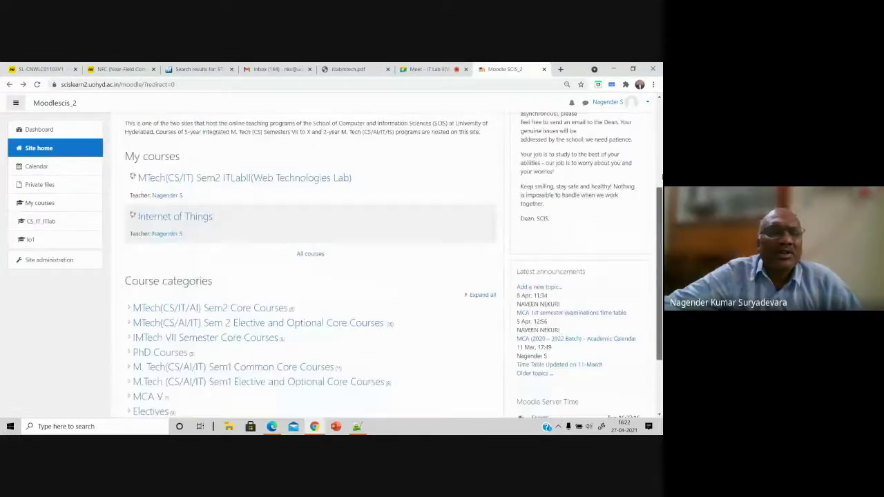
{"action": "scroll", "coordinate": [661, 179], "scroll_direction": "up", "scroll_amount": 3}
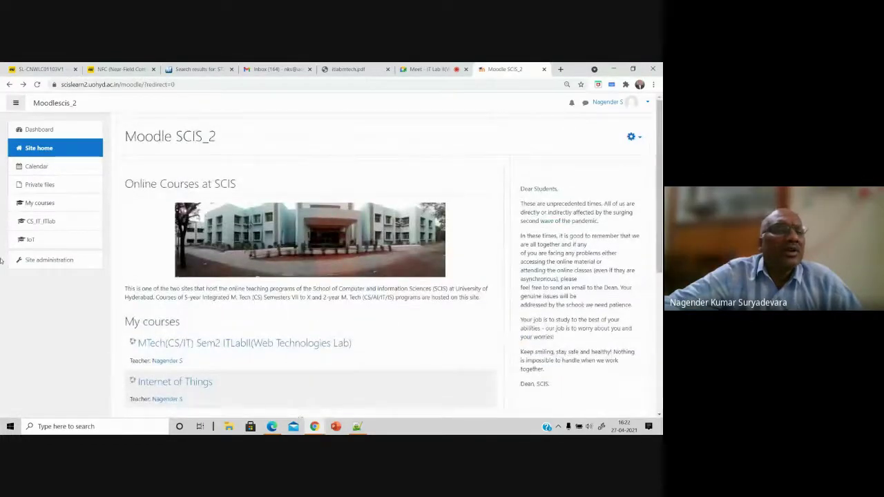
{"action": "left_click", "coordinate": [49, 221]}
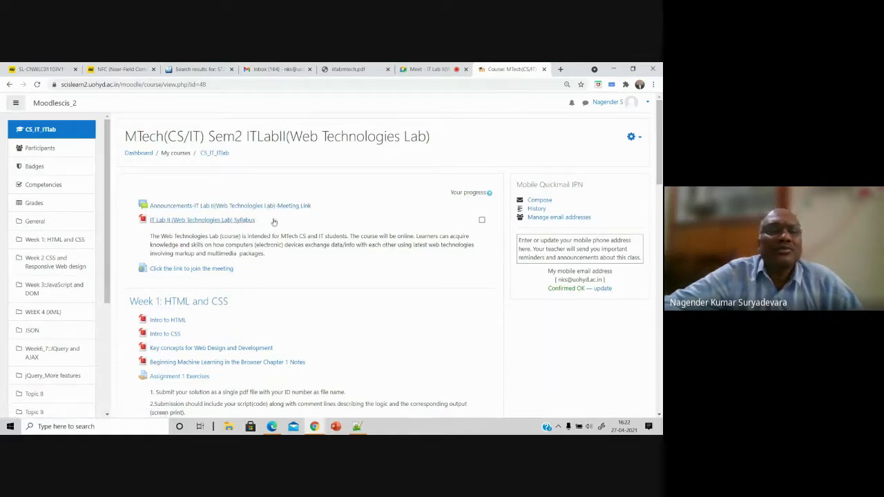
{"action": "left_click", "coordinate": [203, 206]}
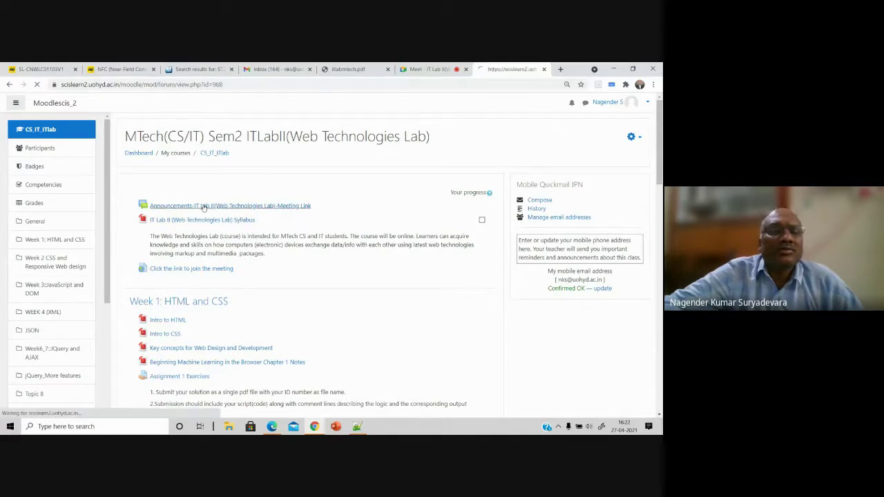
Step: Start a new forum topic with the subject "ITLab_ Mid Exam"
{"action": "left_click", "coordinate": [147, 267]}
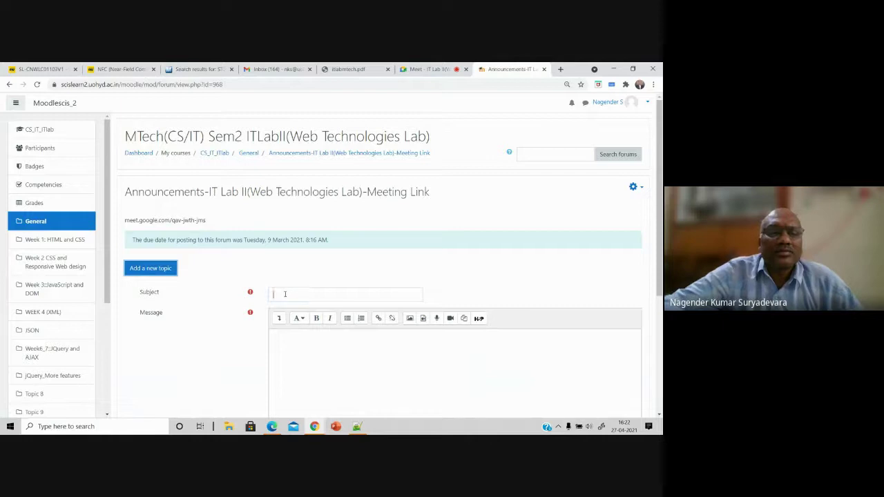
{"action": "left_click", "coordinate": [284, 294]}
{"action": "type", "text": "IT"}
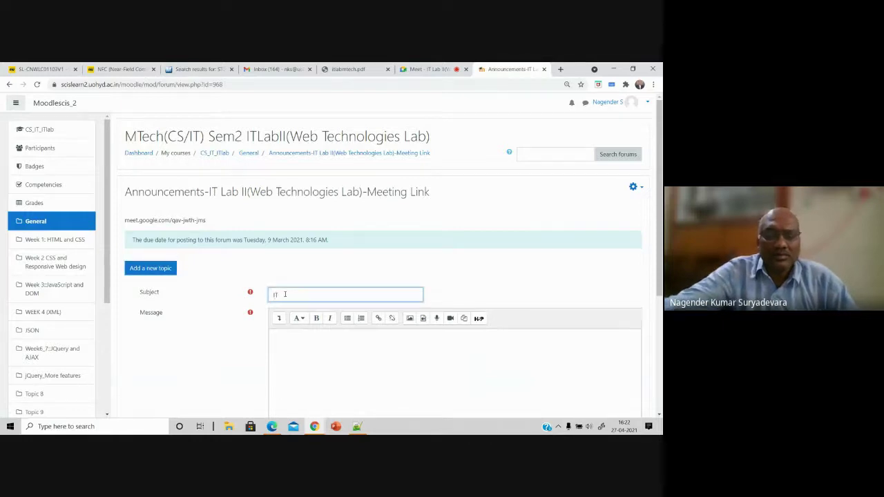
{"action": "type", "text": "Lab"}
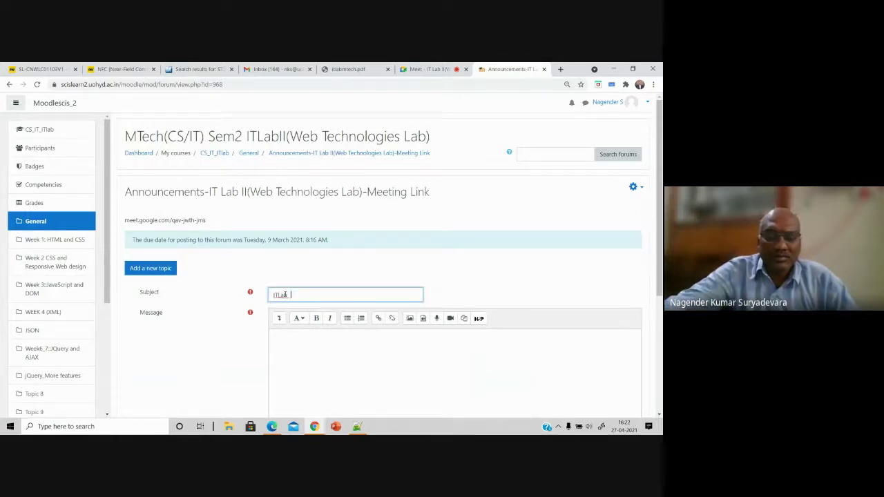
{"action": "type", "text": " Mid R"}
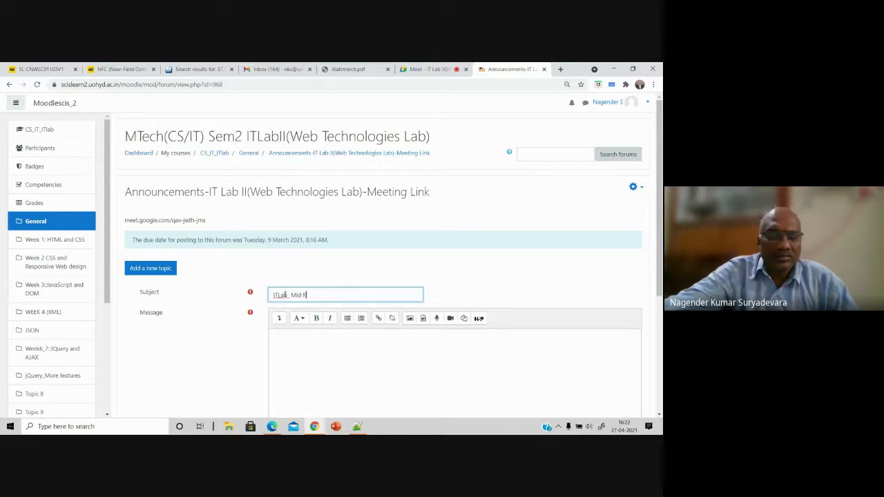
{"action": "key", "text": "BackSpace"}
{"action": "type", "text": "Exam"}
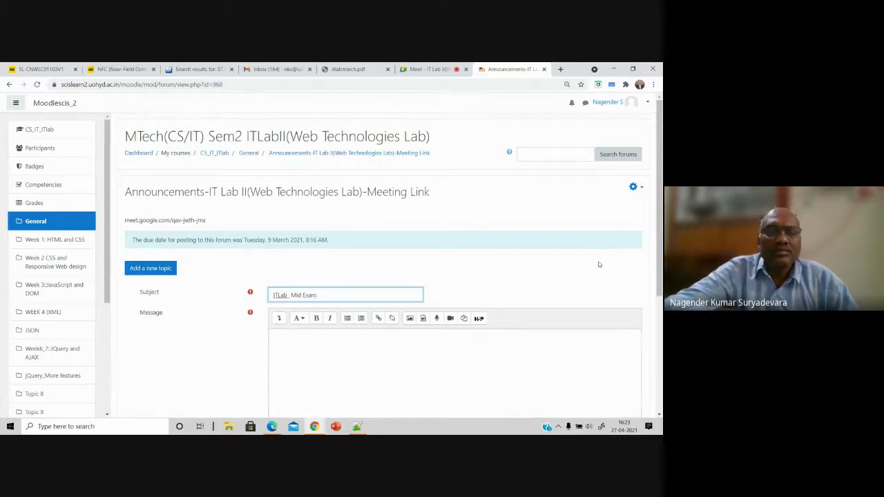
Step: Begin the topic's message with "ITLab_Mid Exam is scheduled on"
{"action": "scroll", "coordinate": [383, 262], "scroll_direction": "down", "scroll_amount": 3}
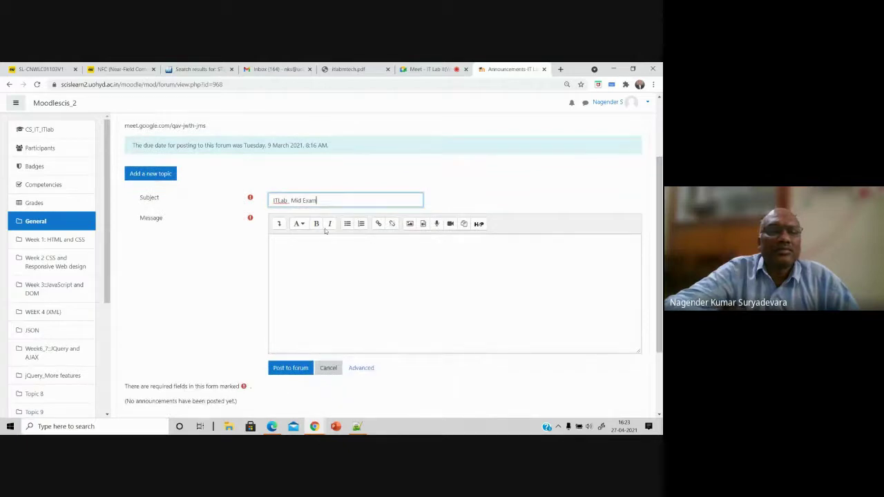
{"action": "left_click", "coordinate": [278, 243]}
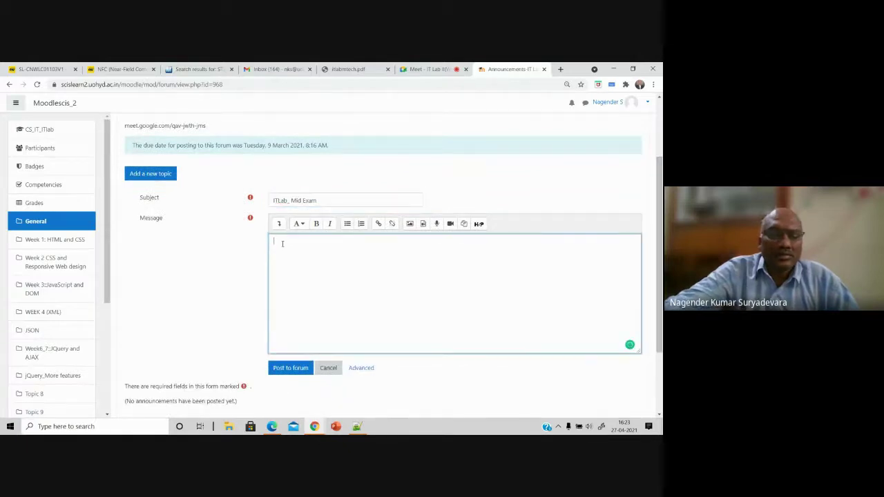
{"action": "type", "text": "ITLab"}
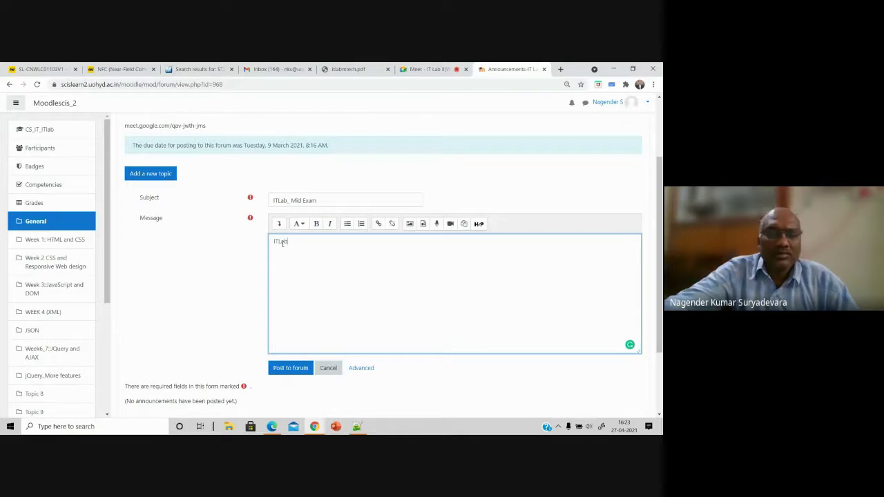
{"action": "type", "text": "_ Mid Exam"}
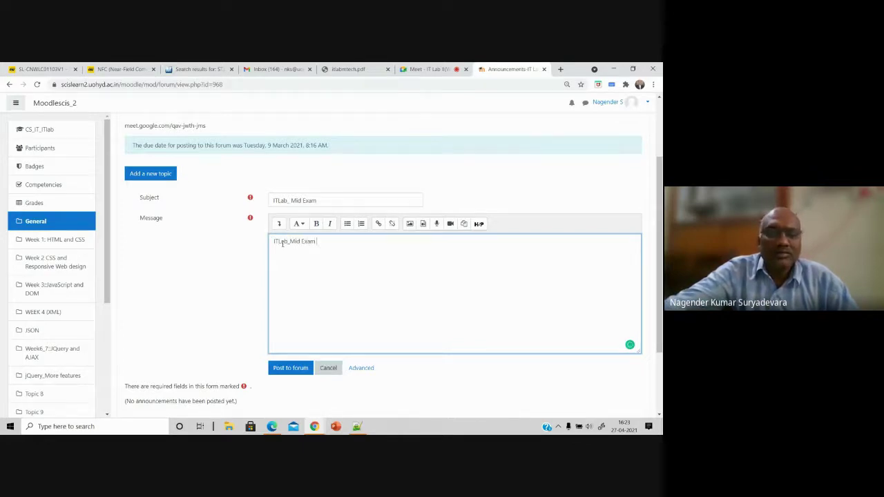
{"action": "type", "text": " is sched"}
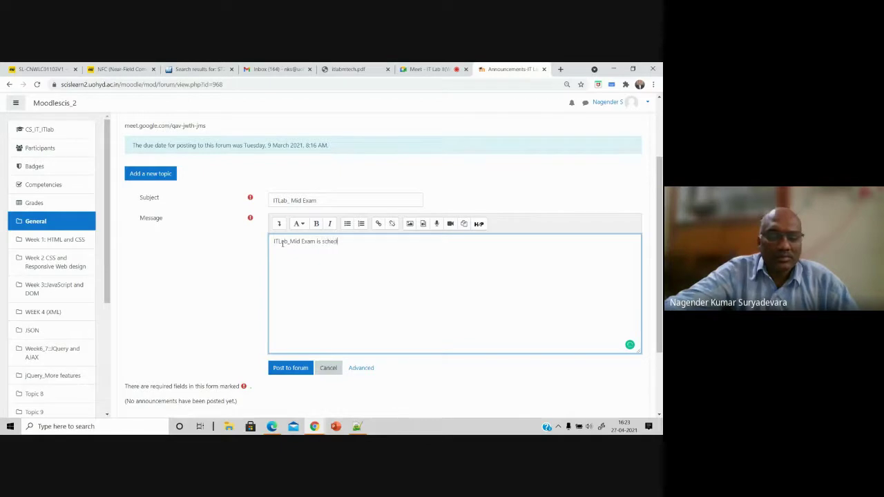
{"action": "type", "text": "uled on"}
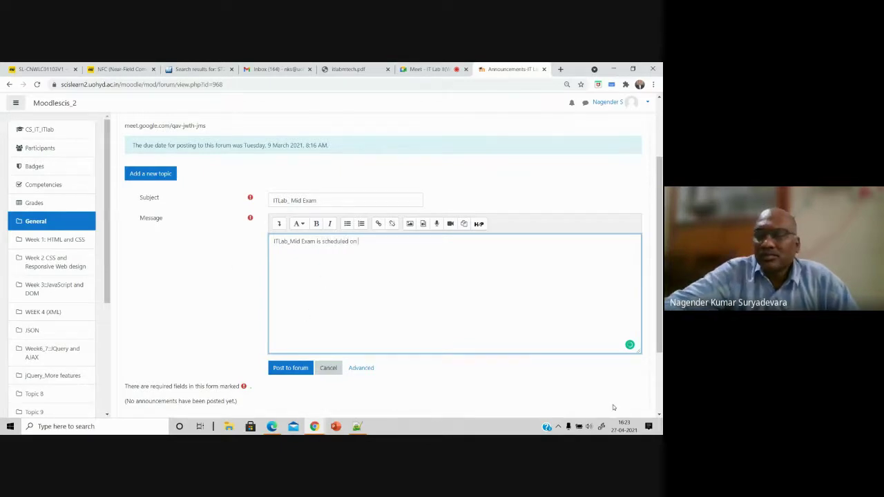
Step: Check the system calendar and add the exam date "04-May-2021 (Tuesday)" to the message
{"action": "left_click", "coordinate": [623, 426]}
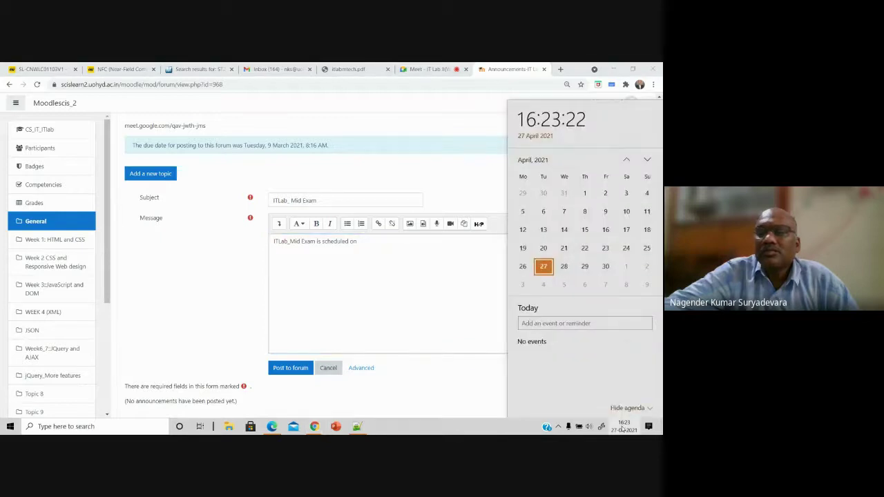
{"action": "left_click", "coordinate": [366, 249]}
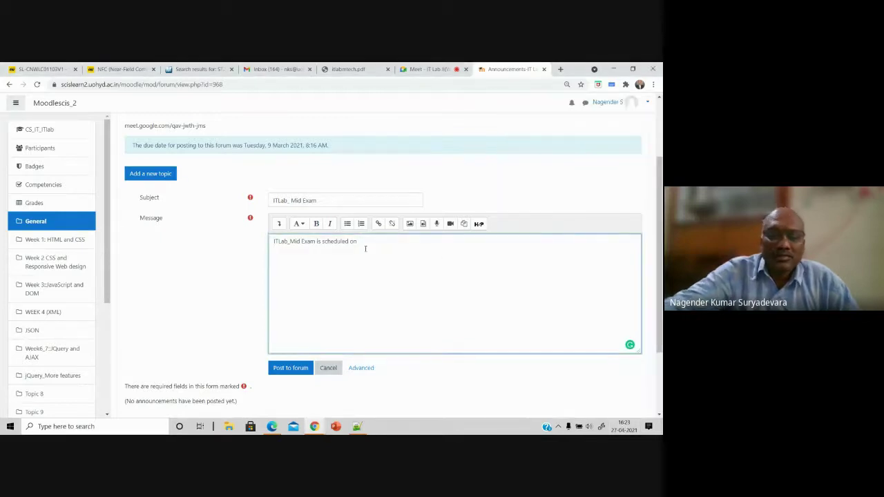
{"action": "type", "text": "04-M"}
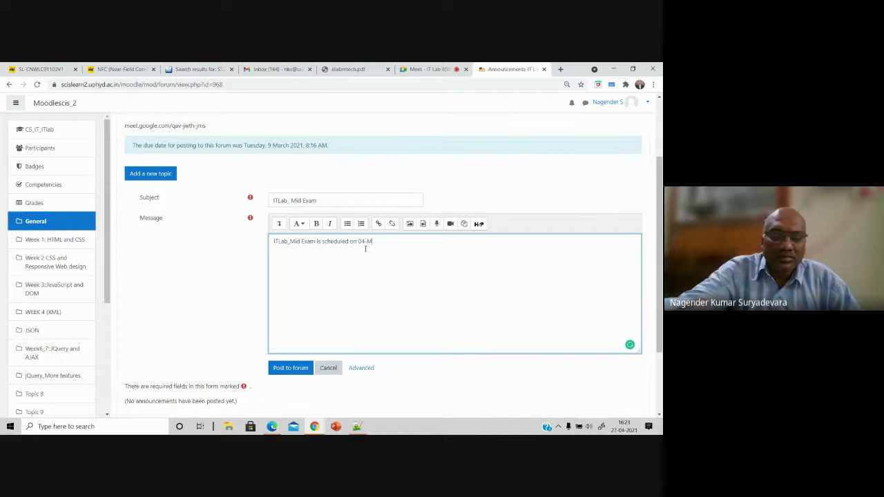
{"action": "type", "text": "ay-2"}
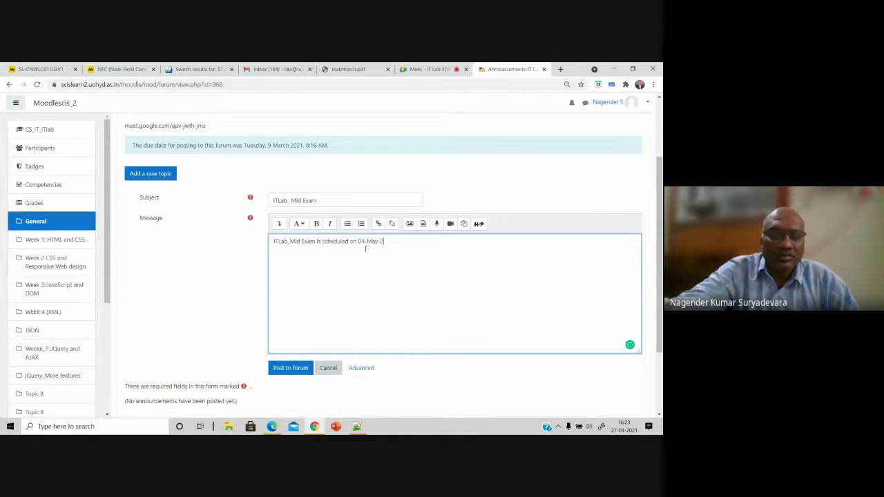
{"action": "type", "text": "021 (T"}
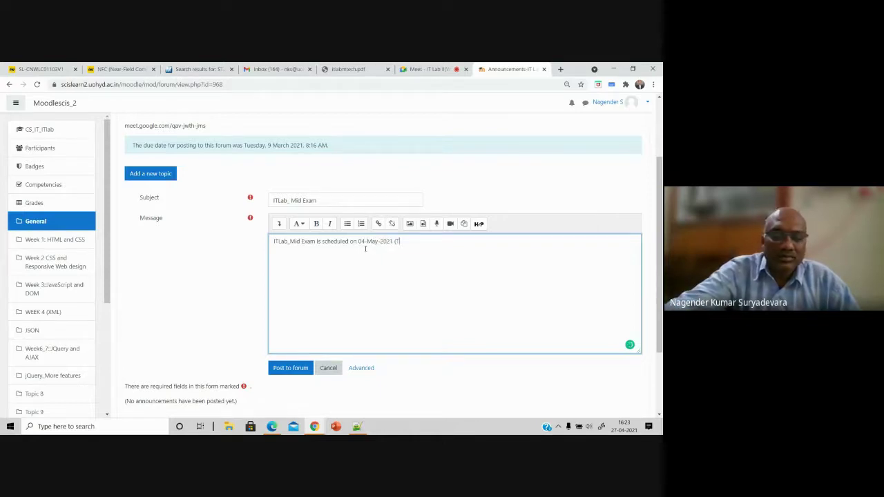
{"action": "type", "text": "uesd"}
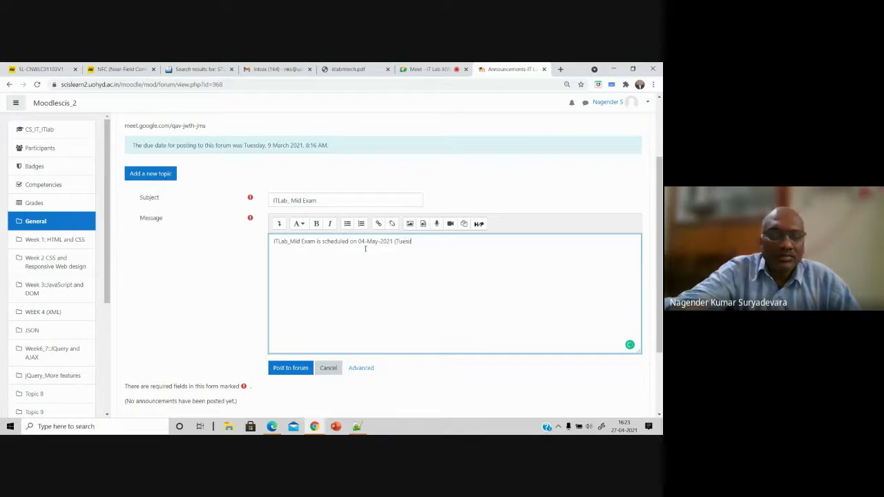
{"action": "type", "text": "ay"}
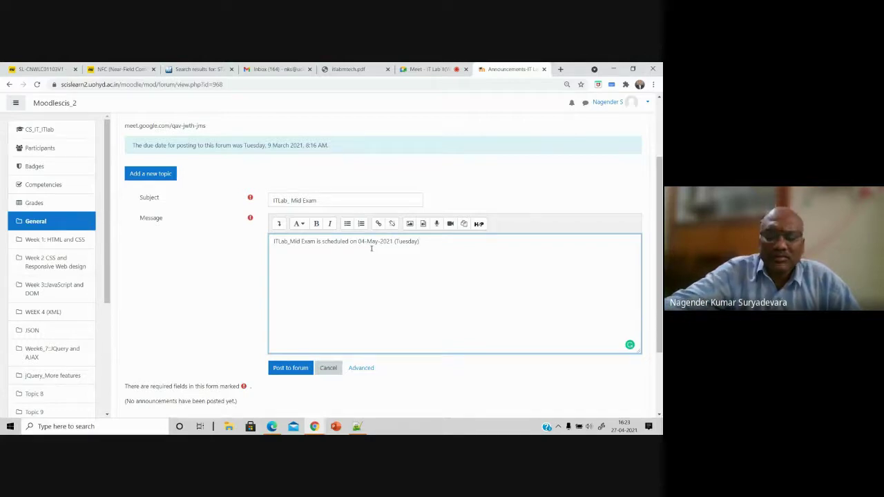
Step: Append "Start Time: 2pm ;End Time: 05-May-2021 (2pm)" after the exam date and begin a new line
{"action": "type", "text": "Start Time: 2"}
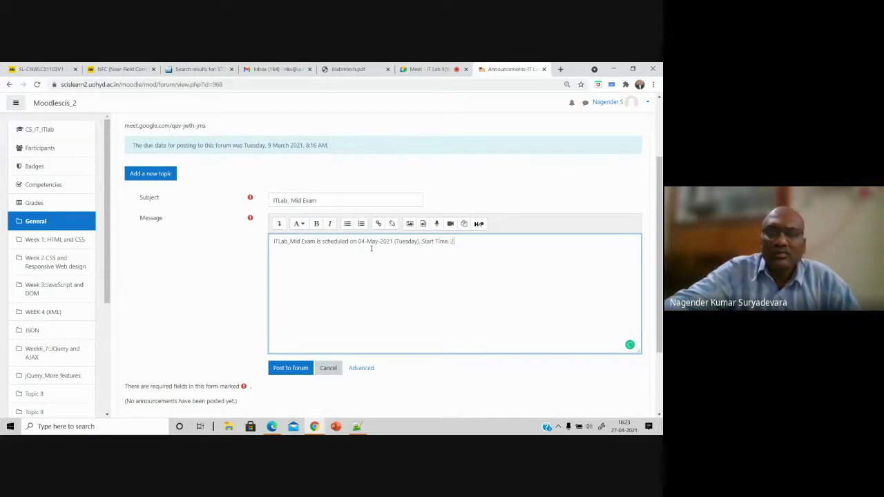
{"action": "type", "text": "pm "}
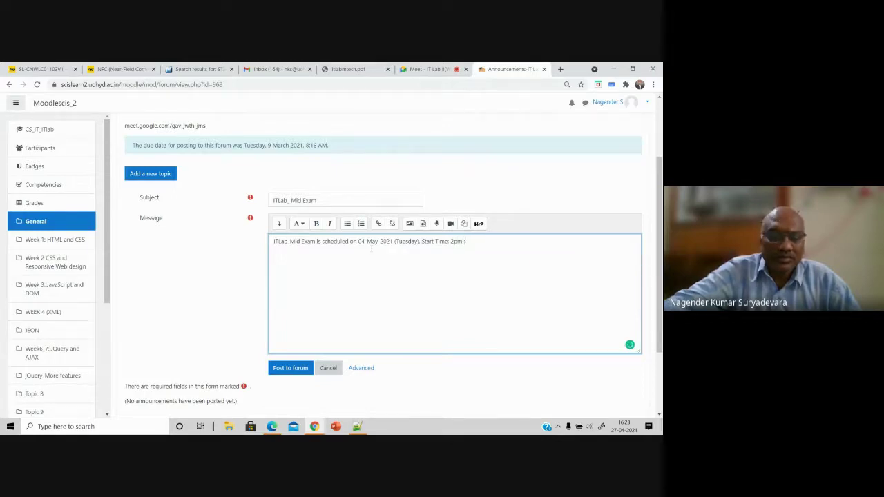
{"action": "type", "text": ":End Time"}
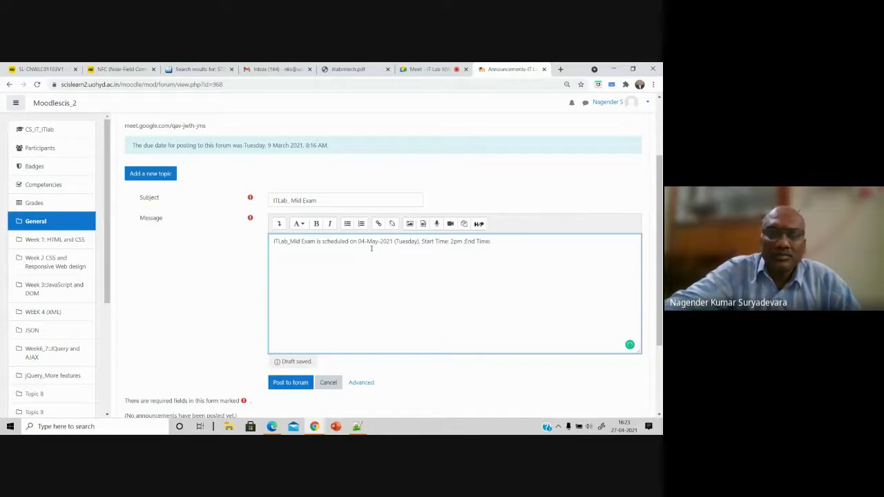
{"action": "type", "text": ": 05-Ma"}
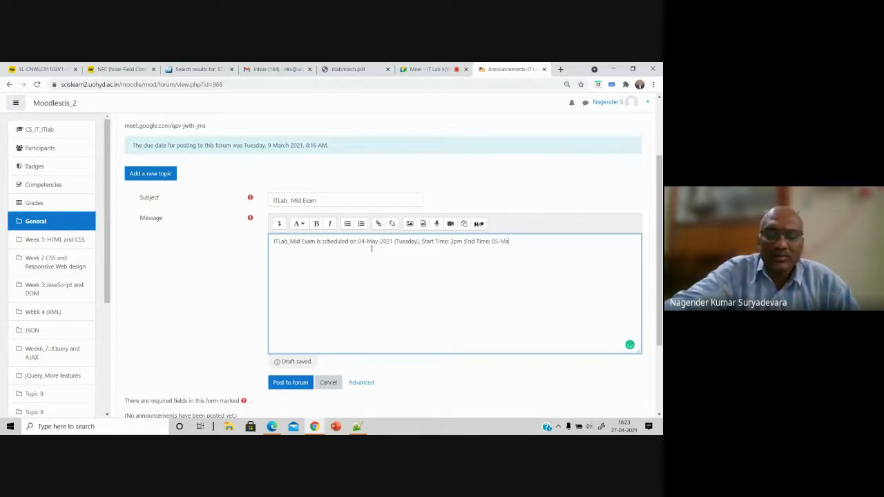
{"action": "type", "text": "y-2021"}
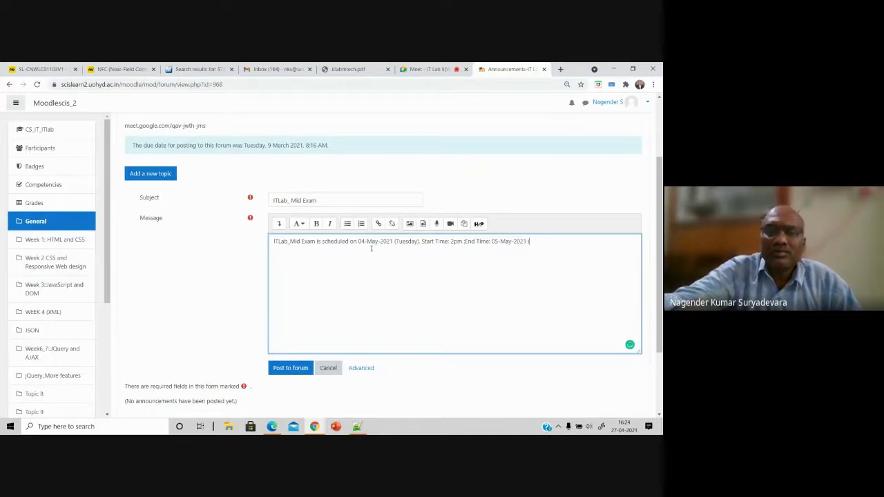
{"action": "type", "text": " (2"}
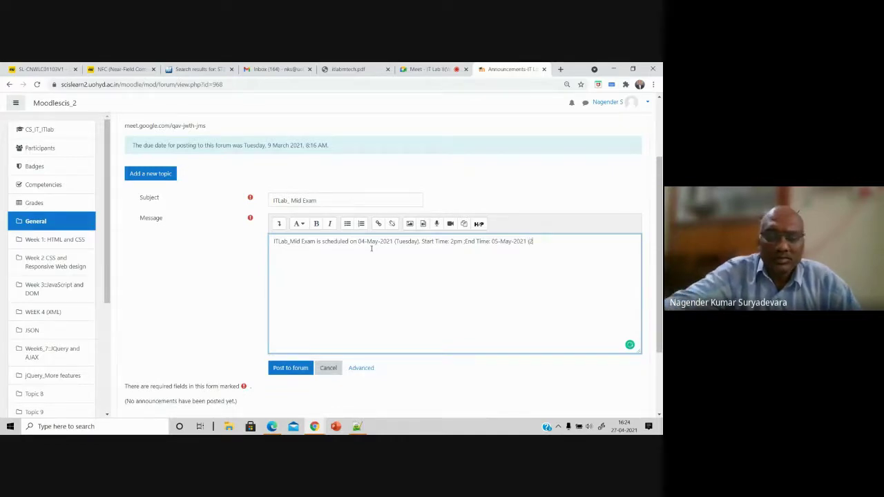
{"action": "type", "text": "p"}
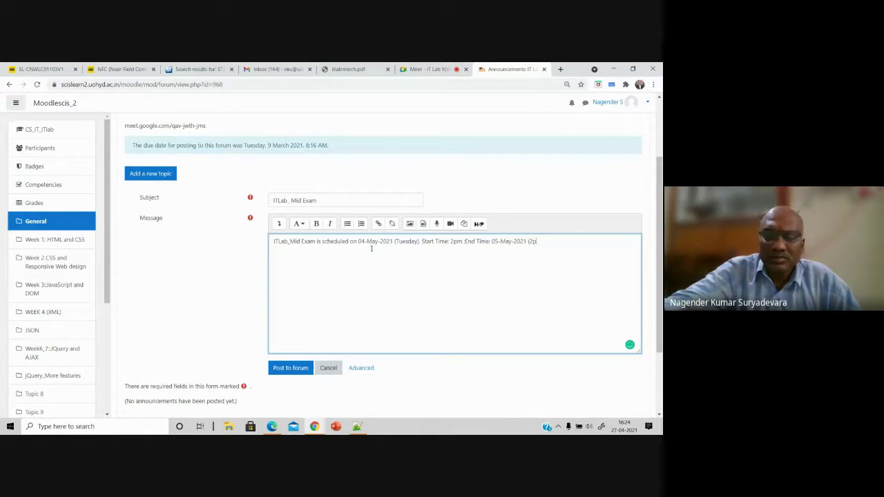
{"action": "type", "text": "M)"}
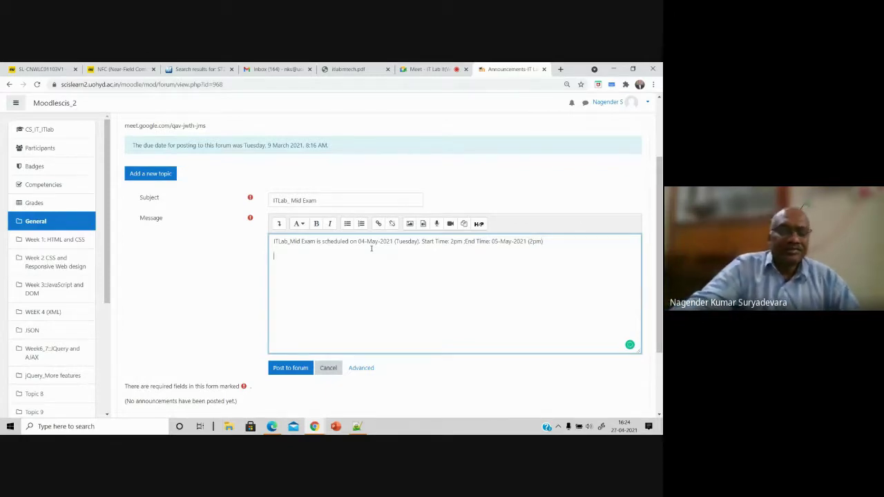
Step: Enter "Topics:: Programming Exercises" on the line below the exam schedule in the message
{"action": "type", "text": "Program"}
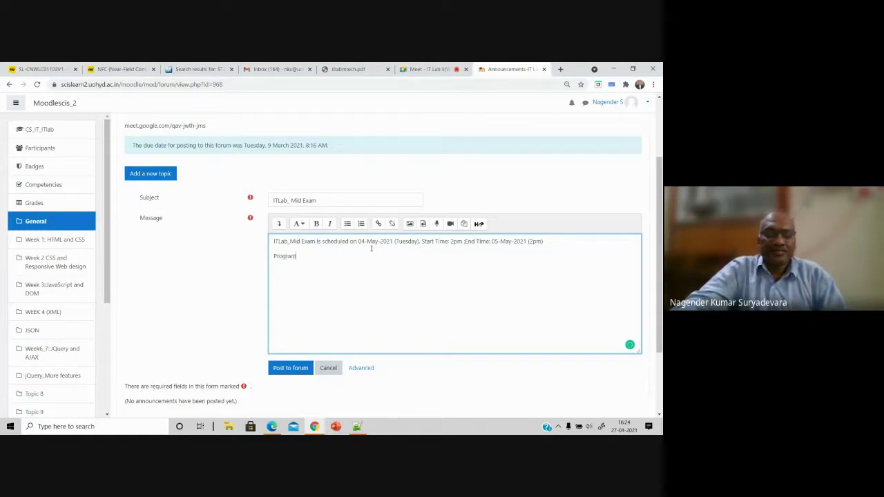
{"action": "type", "text": "ming Exercises"}
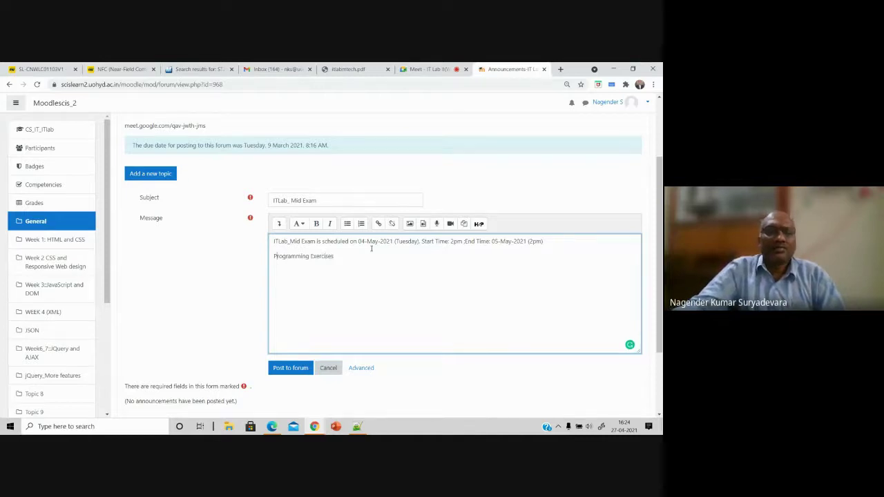
{"action": "type", "text": "Topics::"}
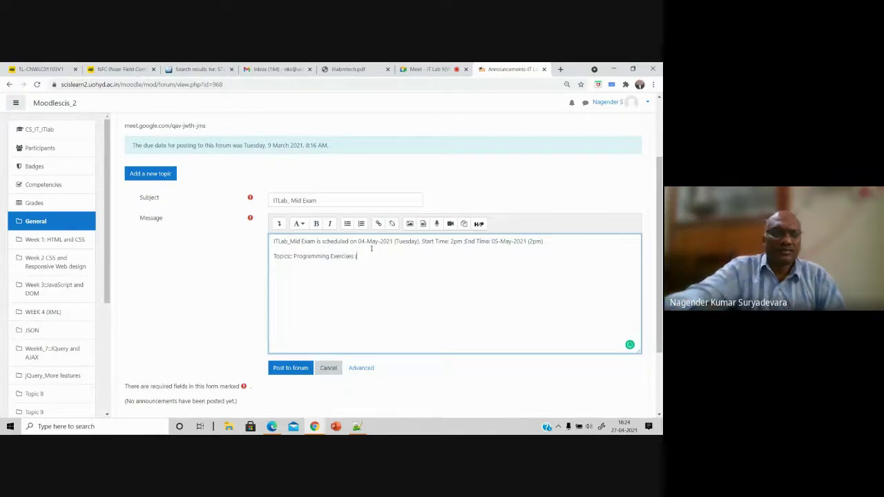
Step: Append "(2 OUT of 3)" to the Programming Exercises line, with "of" in lowercase, and begin a new line
{"action": "type", "text": "2 Qu"}
{"action": "type", "text": "T"}
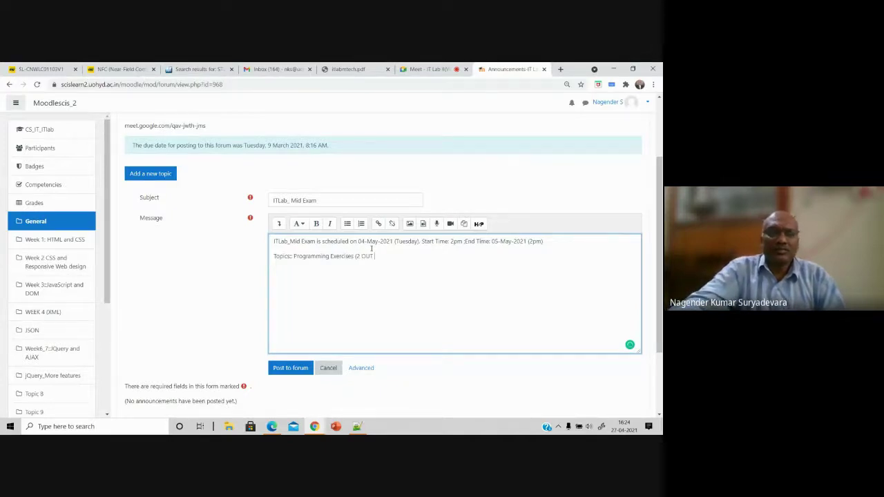
{"action": "type", "text": " OF"}
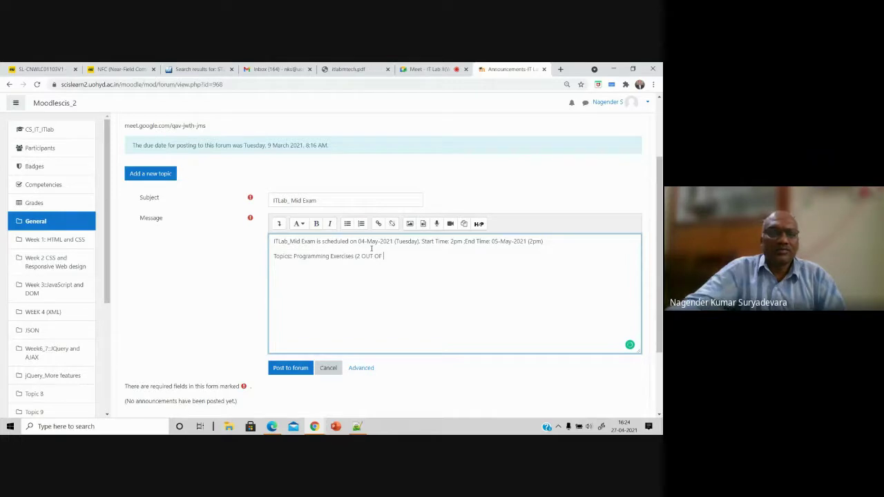
{"action": "type", "text": " 3"}
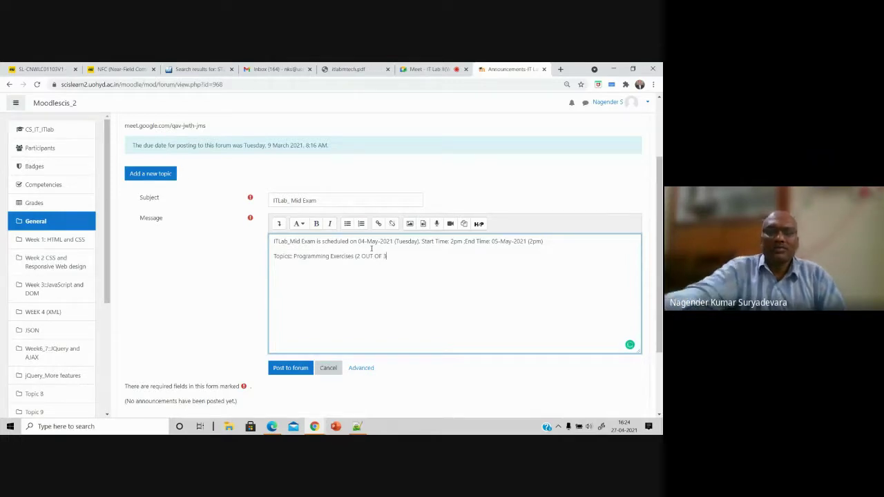
{"action": "type", "text": ")"}
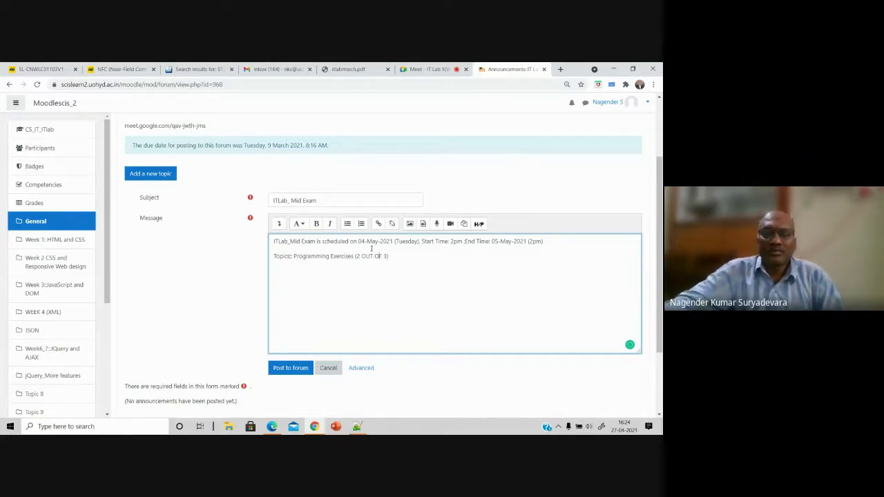
{"action": "key", "text": "BackSpace"}
{"action": "type", "text": "of"}
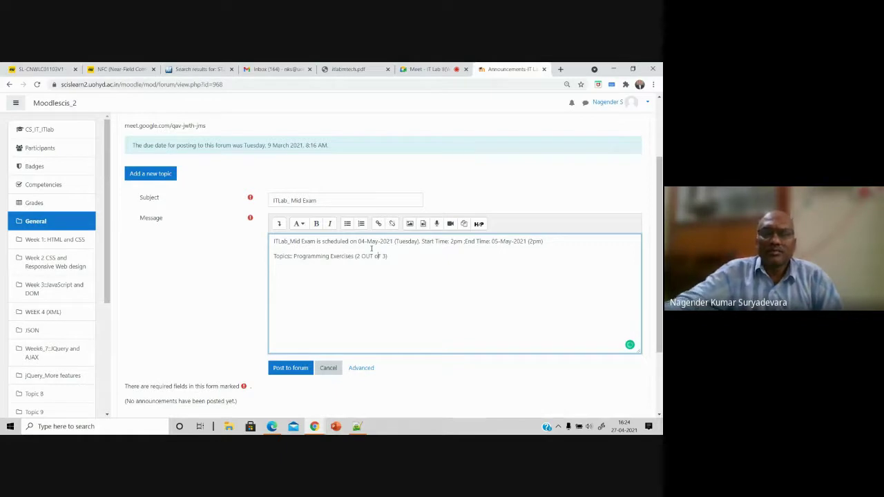
{"action": "key", "text": "Delete"}
{"action": "type", "text": "f"}
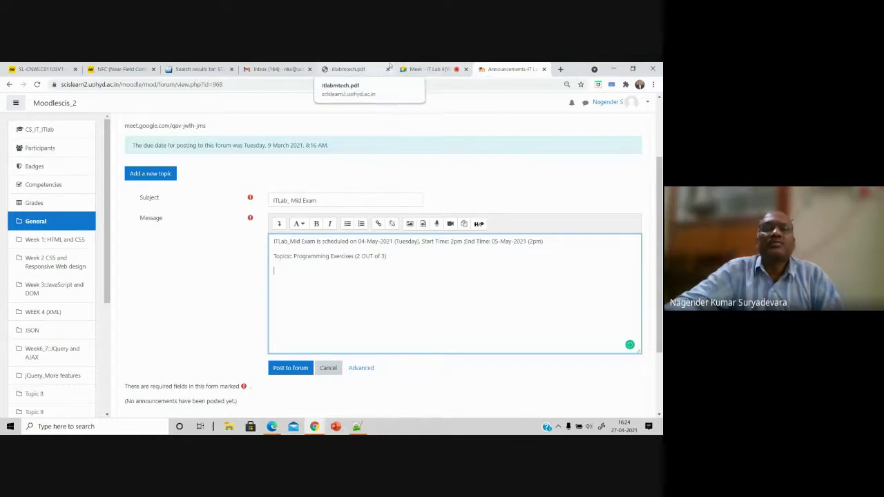
Step: Copy the syllabus text in itlabmtech.pdf from the "UNIT- I" heading through "Manipulating Attributes," in UNIT- IV
{"action": "left_click", "coordinate": [352, 69]}
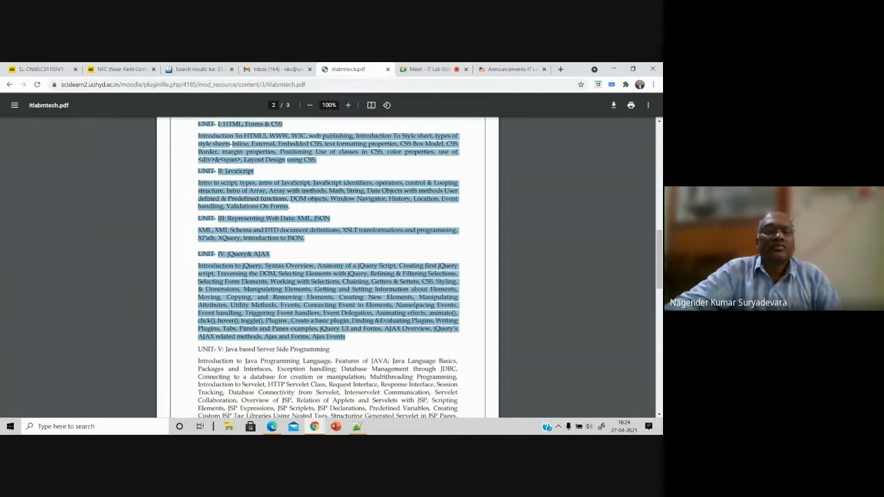
{"action": "left_click", "coordinate": [333, 261]}
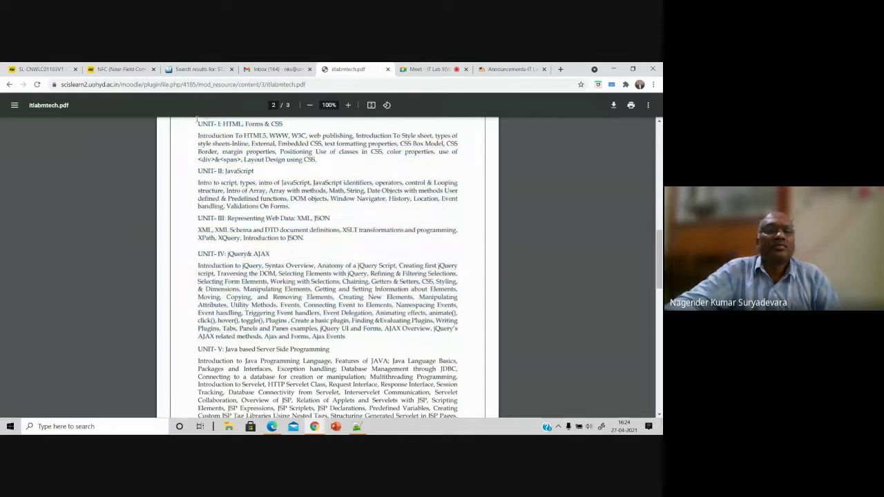
{"action": "left_click_drag", "start_coordinate": [197, 119], "coordinate": [304, 304]}
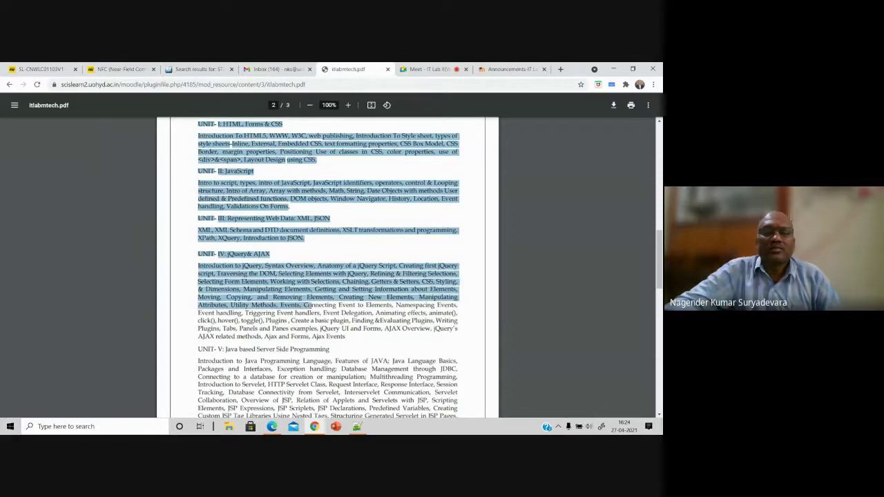
{"action": "left_click_drag", "start_coordinate": [310, 305], "coordinate": [230, 309]}
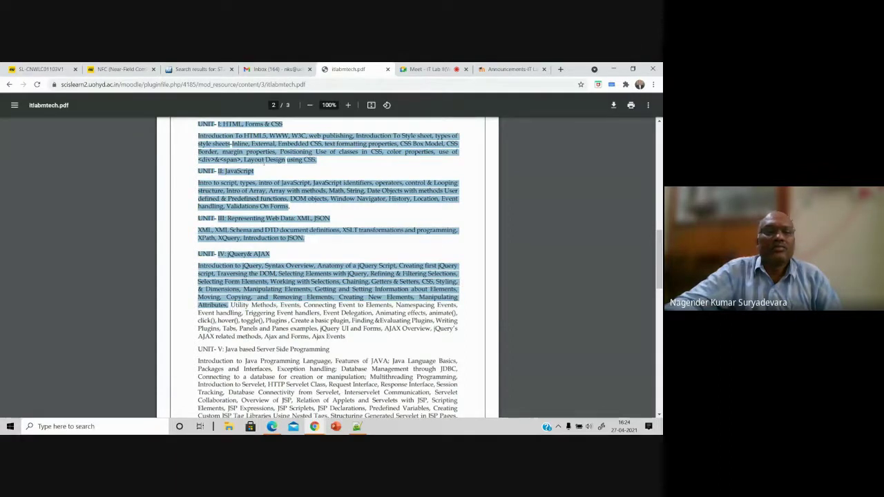
{"action": "right_click", "coordinate": [276, 142]}
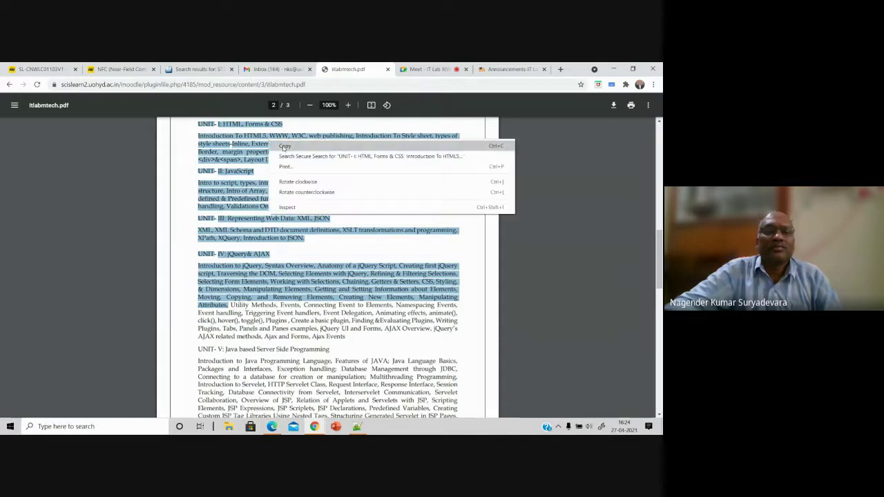
{"action": "left_click", "coordinate": [283, 147]}
Step: Paste the copied syllabus below the Topics line of the forum message and remove the line break after "use of"
{"action": "left_click", "coordinate": [509, 69]}
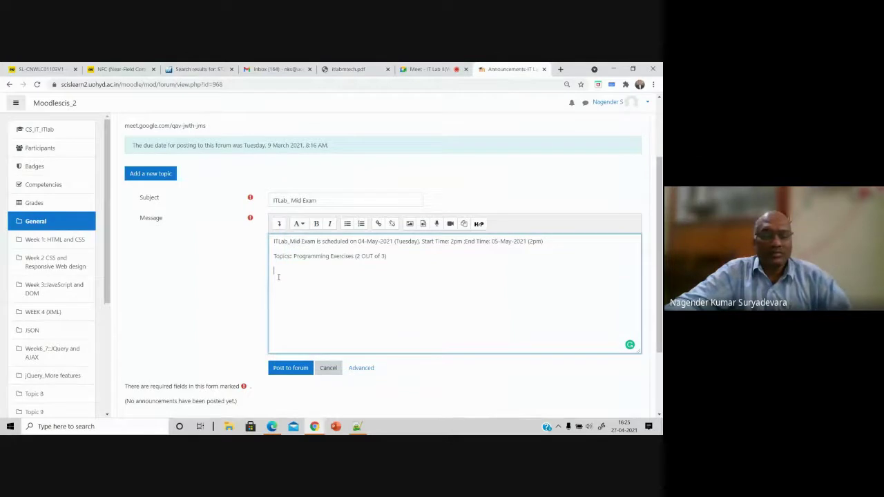
{"action": "key", "text": "ctrl+v"}
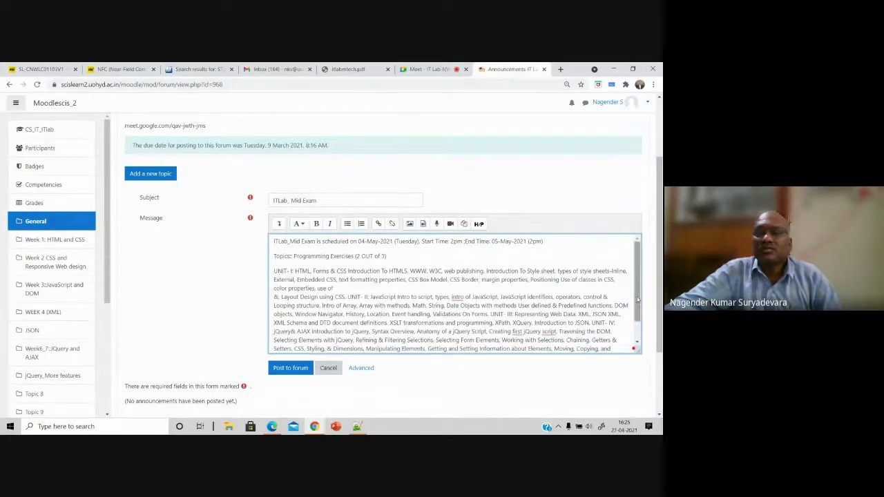
{"action": "left_click_drag", "start_coordinate": [635, 296], "coordinate": [648, 347]}
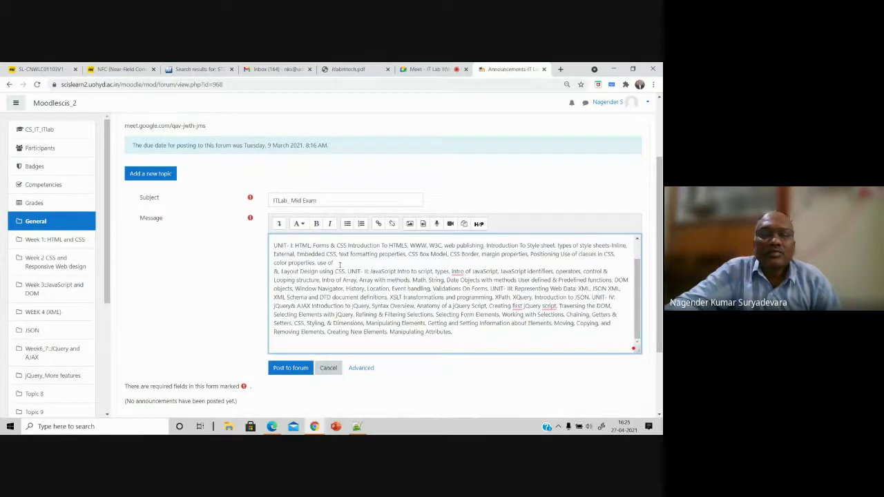
{"action": "key", "text": "ctrl+v"}
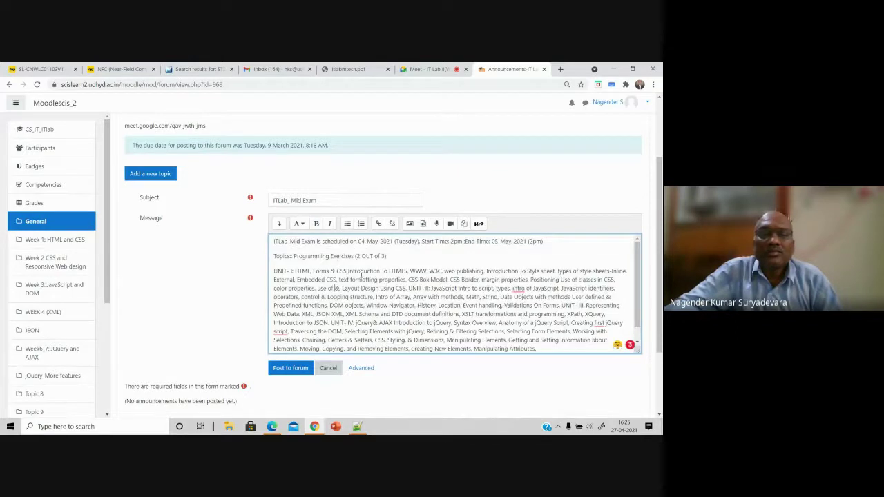
Step: Split the pasted syllabus so that UNIT- II, UNIT- III and UNIT- IV each start a new paragraph
{"action": "left_click", "coordinate": [408, 288]}
{"action": "key", "text": "Return"}
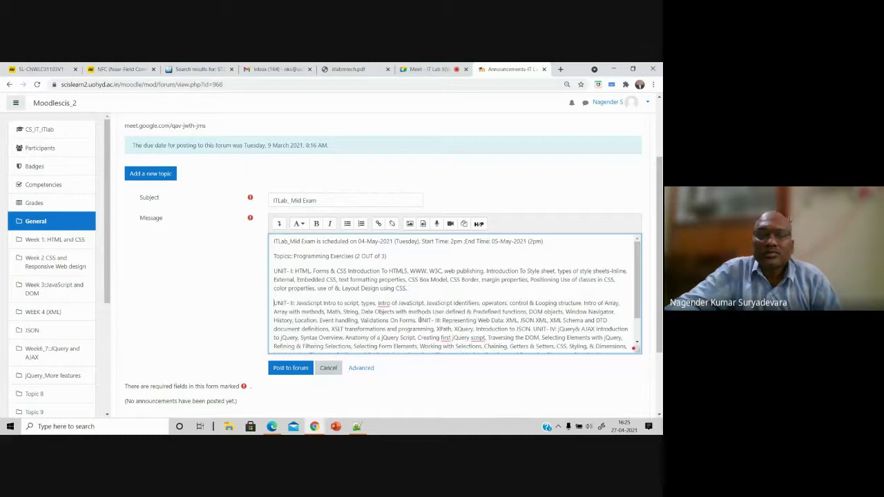
{"action": "left_click", "coordinate": [418, 321]}
{"action": "key", "text": "Return"}
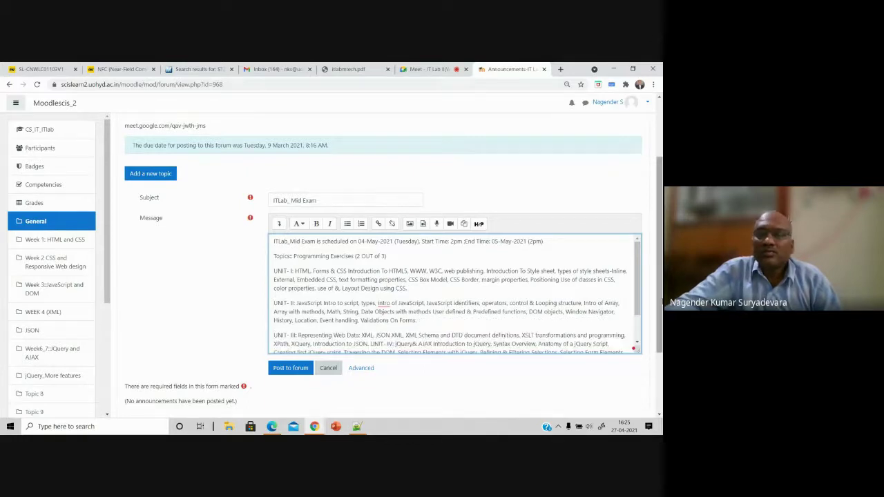
{"action": "scroll", "coordinate": [459, 304], "scroll_direction": "down", "scroll_amount": 2}
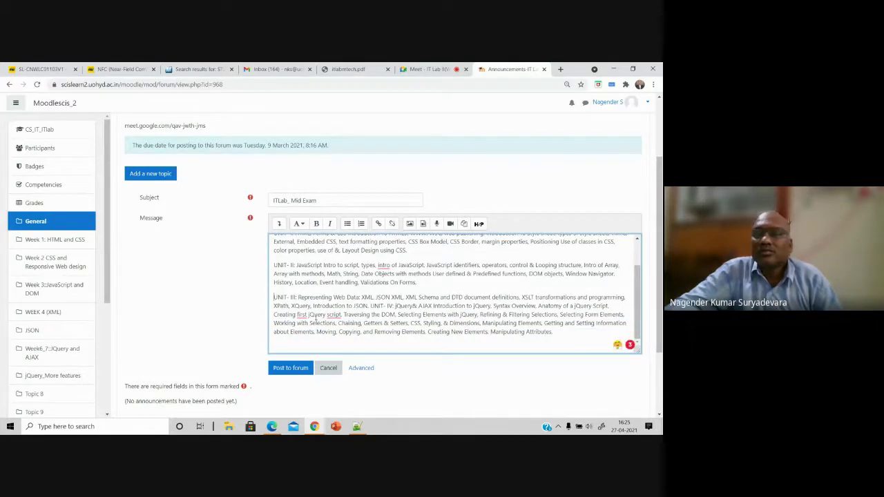
{"action": "left_click", "coordinate": [372, 306]}
{"action": "key", "text": "Return"}
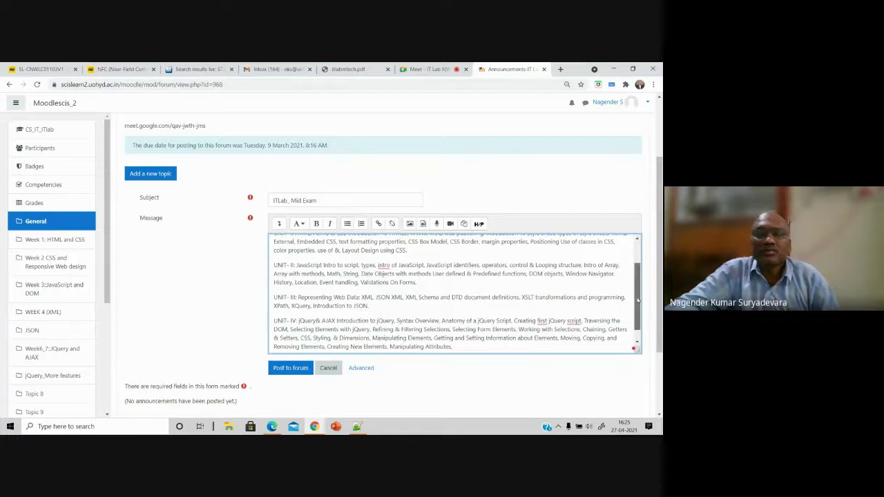
{"action": "left_click_drag", "start_coordinate": [639, 301], "coordinate": [639, 323]}
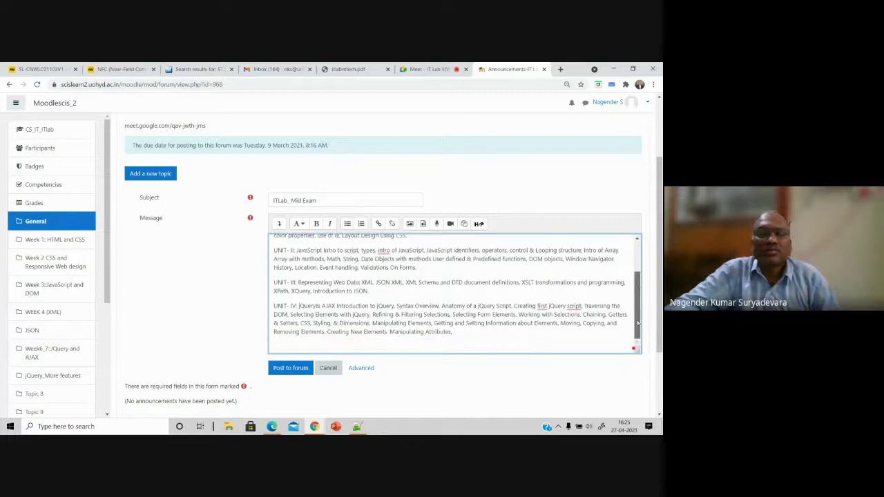
{"action": "left_click", "coordinate": [459, 335]}
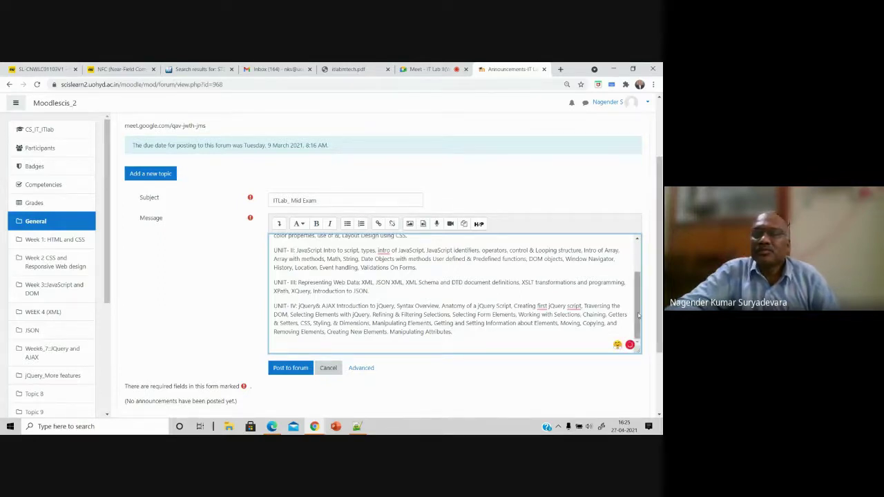
Step: Extend the Topics line with ", Solutions are to be submitted/provided in a single pdf file."
{"action": "left_click_drag", "start_coordinate": [637, 313], "coordinate": [637, 257]}
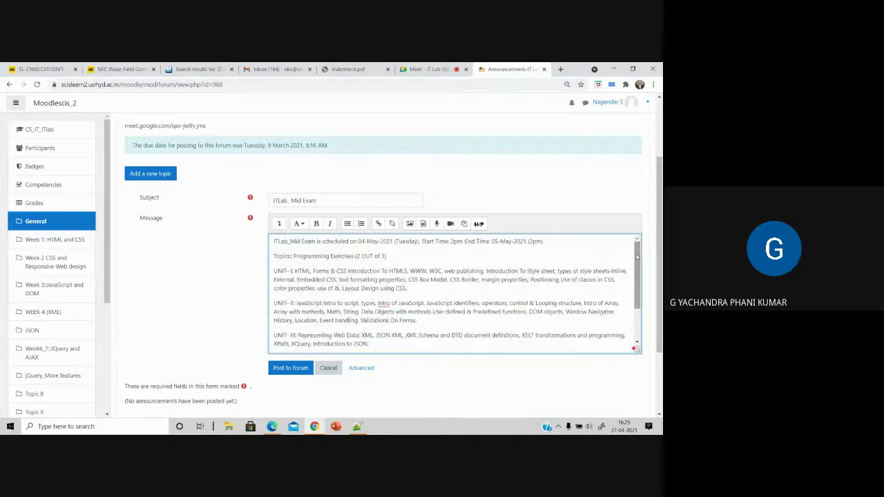
{"action": "left_click_drag", "start_coordinate": [637, 256], "coordinate": [630, 194]}
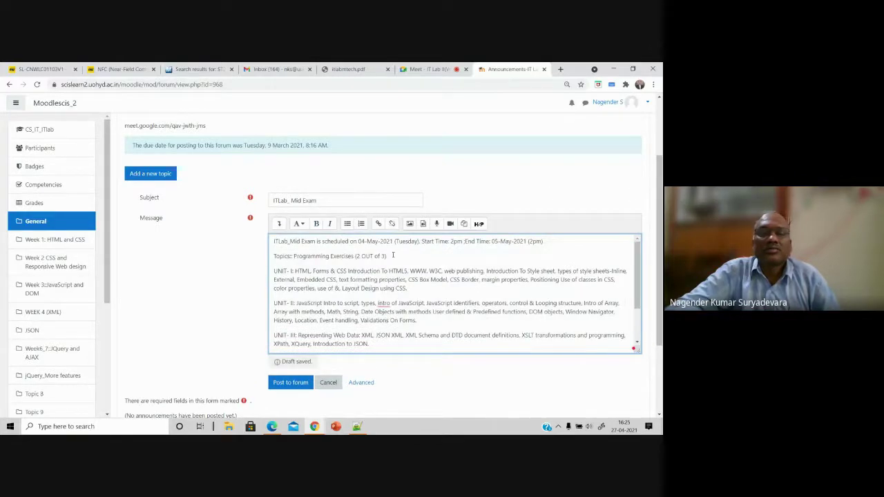
{"action": "left_click", "coordinate": [393, 256]}
{"action": "type", "text": ", Solutions are to be prov"}
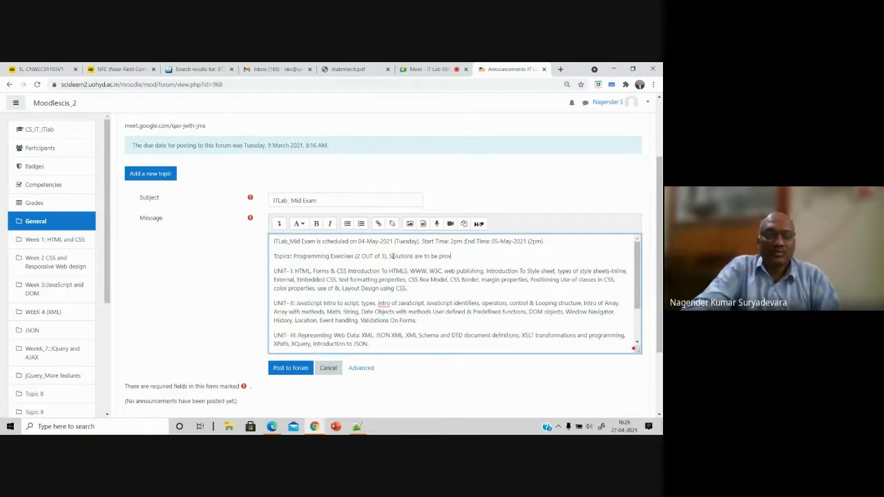
{"action": "type", "text": "ided"}
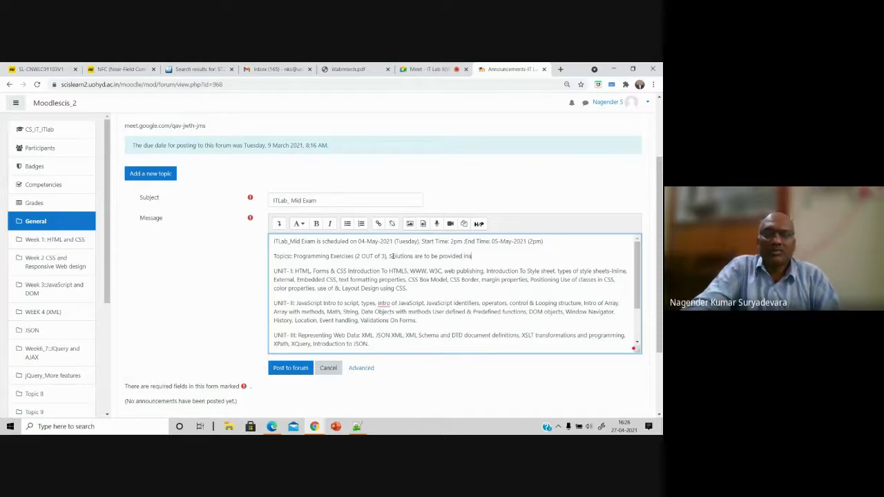
{"action": "type", "text": " in a single p"}
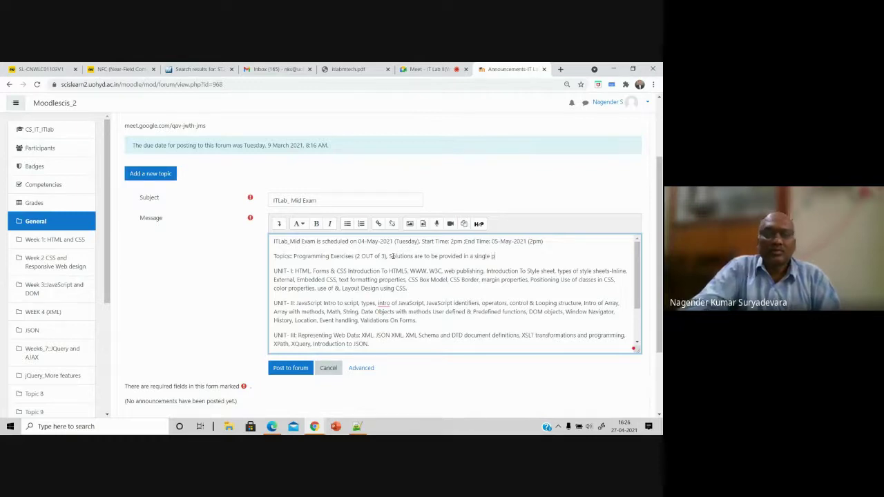
{"action": "type", "text": "df f"}
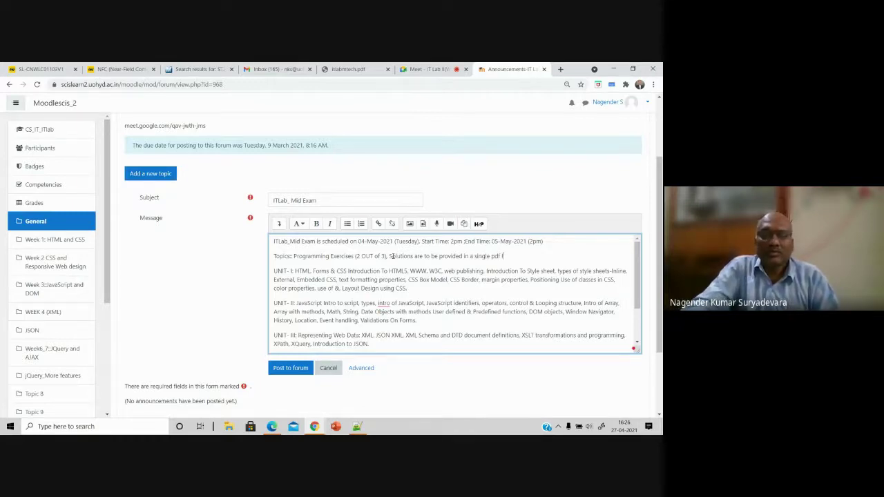
{"action": "type", "text": "ile"}
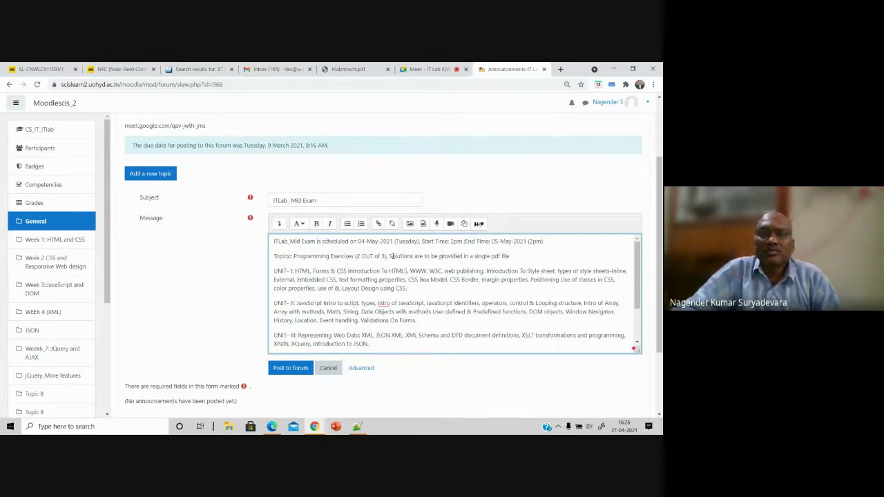
{"action": "type", "text": "submitte"}
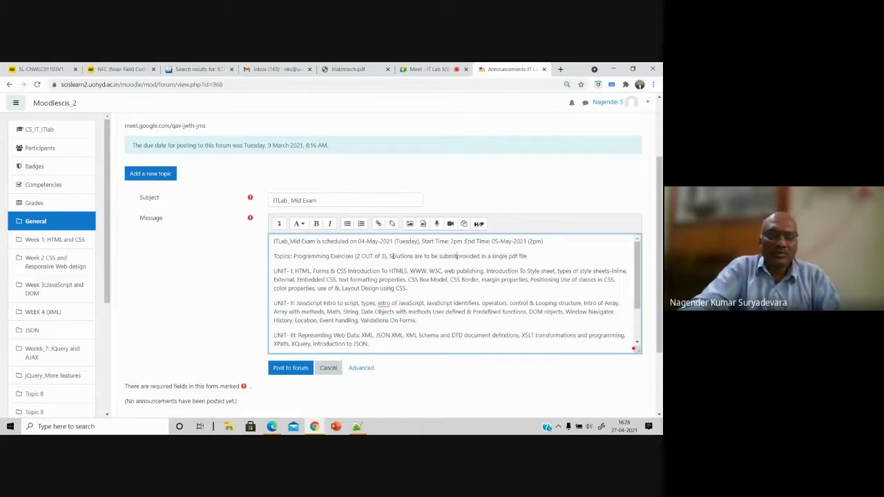
{"action": "type", "text": "d/"}
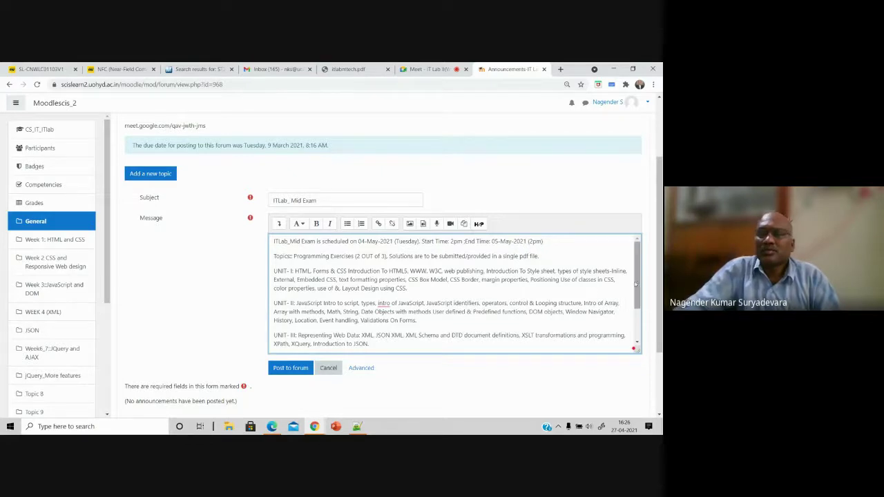
Step: Start a new paragraph reading "Note: " below the UNIT- IV text of the forum message
{"action": "left_click_drag", "start_coordinate": [639, 283], "coordinate": [638, 314]}
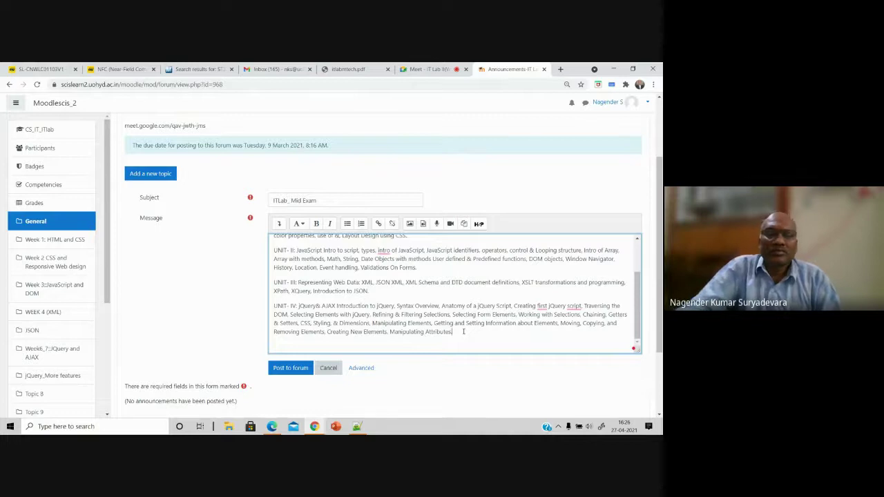
{"action": "key", "text": "Return"}
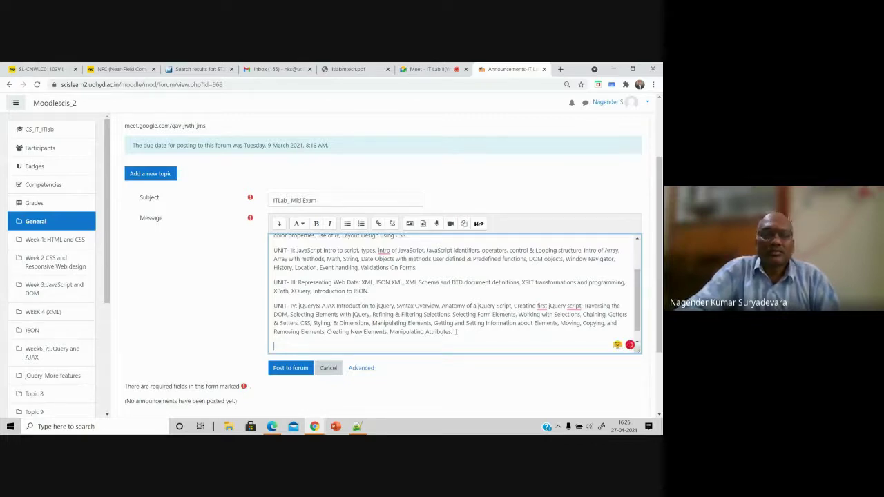
{"action": "type", "text": "Note: "}
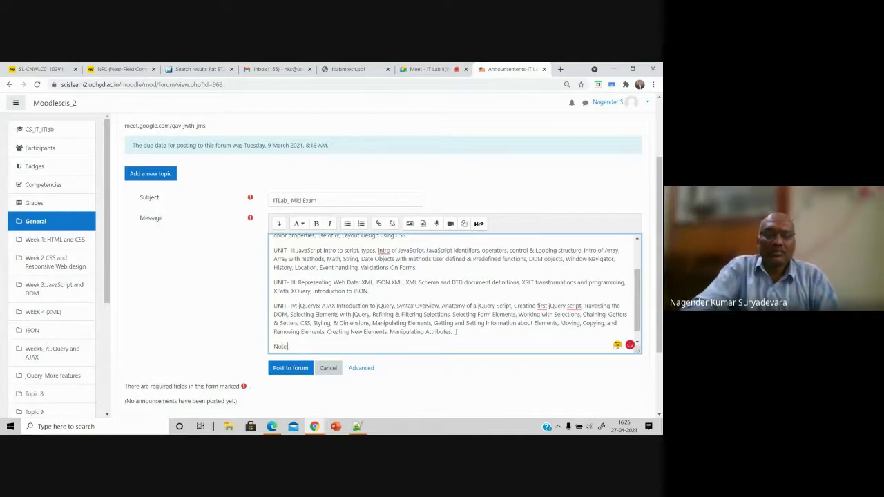
{"action": "type", "text": "Plagiarism will be d"}
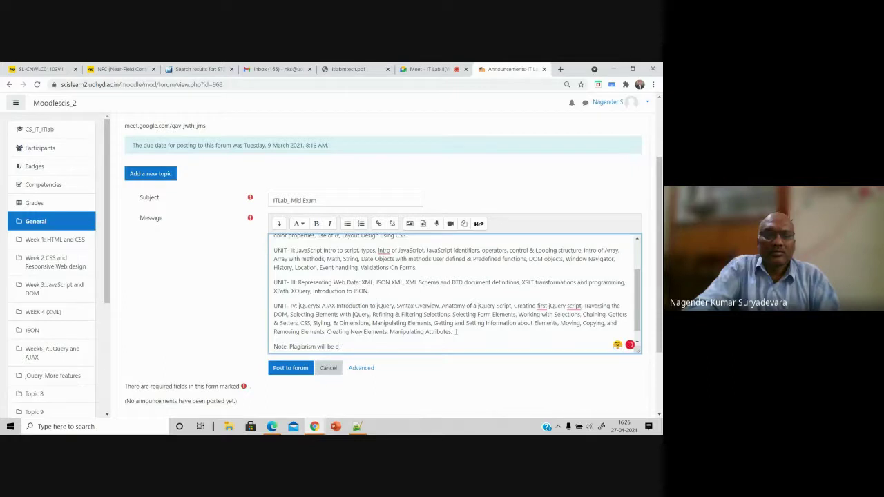
{"action": "type", "text": "he"}
{"action": "key", "text": "BackSpace"}
{"action": "key", "text": "BackSpace"}
{"action": "key", "text": "BackSpace"}
{"action": "key", "text": "BackSpace"}
{"action": "key", "text": "BackSpace"}
{"action": "key", "text": "BackSpace"}
{"action": "key", "text": "BackSpace"}
{"action": "key", "text": "BackSpace"}
{"action": "key", "text": "BackSpace"}
{"action": "key", "text": "BackSpace"}
{"action": "key", "text": "BackSpace"}
{"action": "key", "text": "BackSpace"}
{"action": "key", "text": "BackSpace"}
{"action": "key", "text": "BackSpace"}
{"action": "key", "text": "BackSpace"}
{"action": "key", "text": "BackSpace"}
{"action": "key", "text": "BackSpace"}
{"action": "key", "text": "BackSpace"}
Step: Complete the note with "Similarity check for the submitted programs will be done." and accept the suggested wording "A similarity"
{"action": "type", "text": "Simi"}
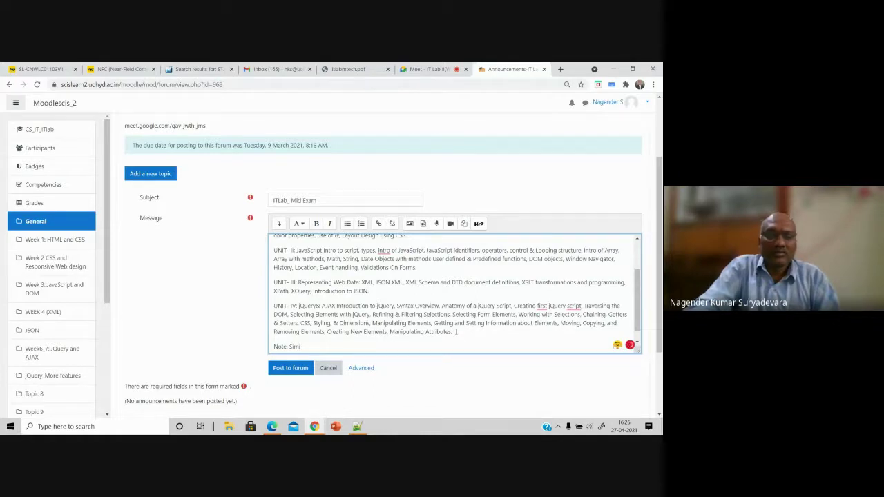
{"action": "type", "text": "lar"}
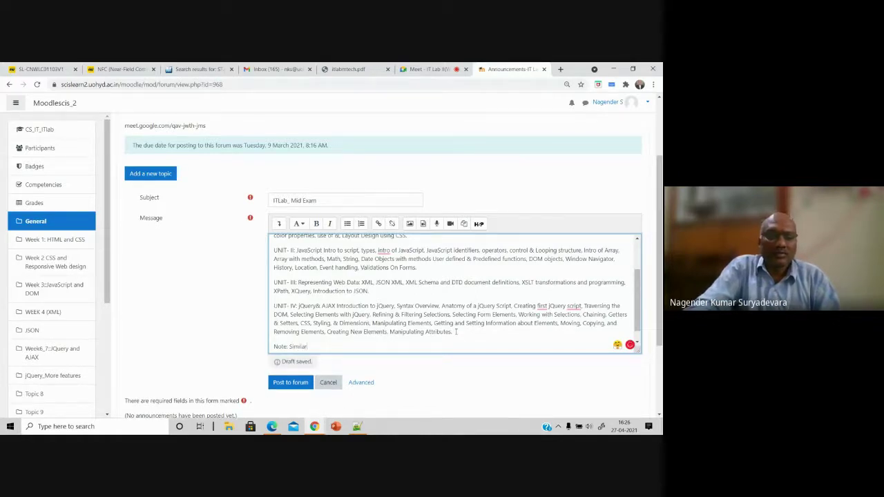
{"action": "type", "text": "ity check"}
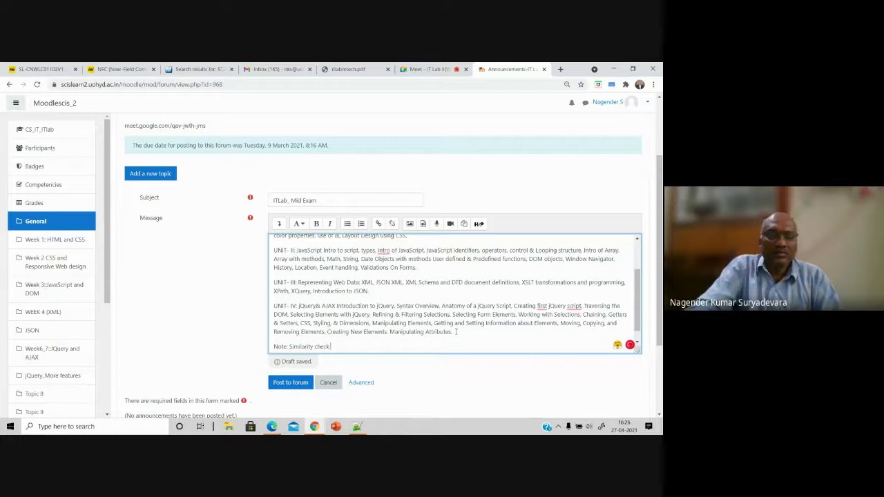
{"action": "type", "text": " for the s"}
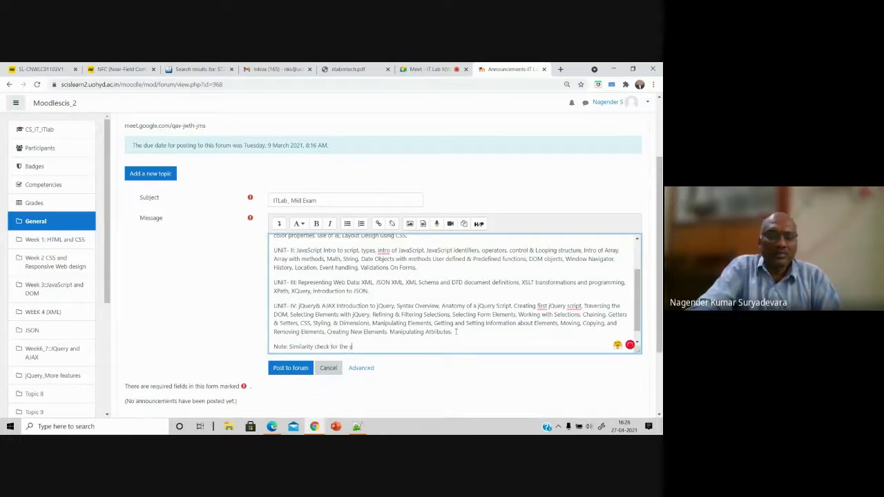
{"action": "type", "text": "ubmitted programs wi"}
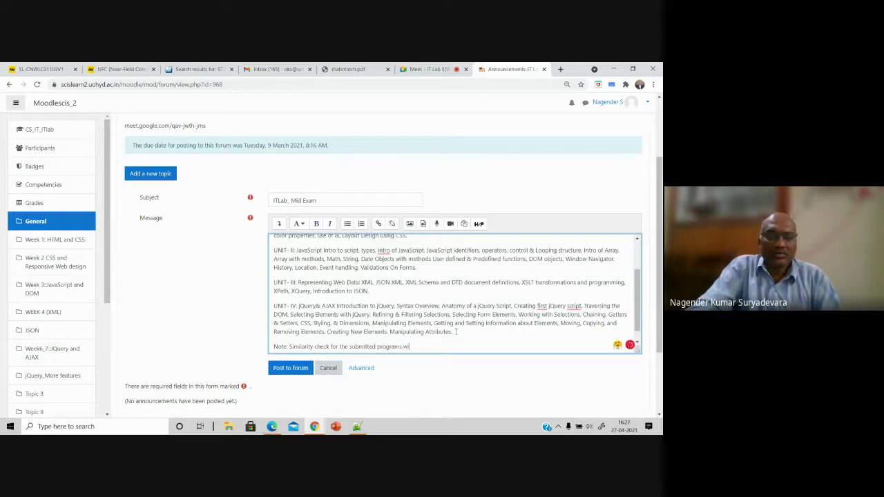
{"action": "type", "text": "ll be done"}
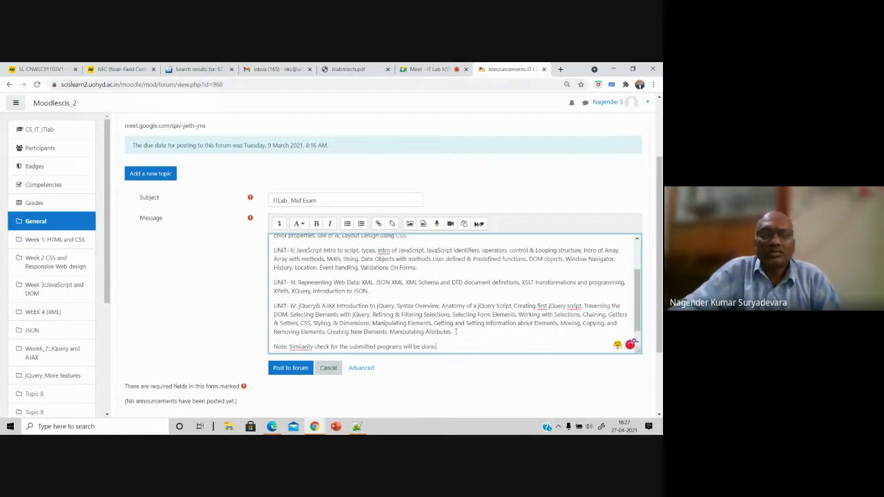
{"action": "mouse_move", "coordinate": [302, 347]}
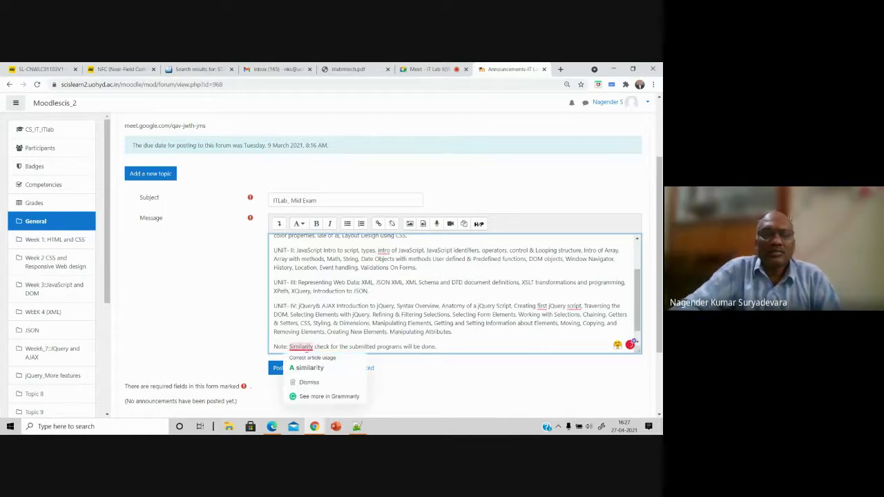
{"action": "left_click", "coordinate": [311, 367]}
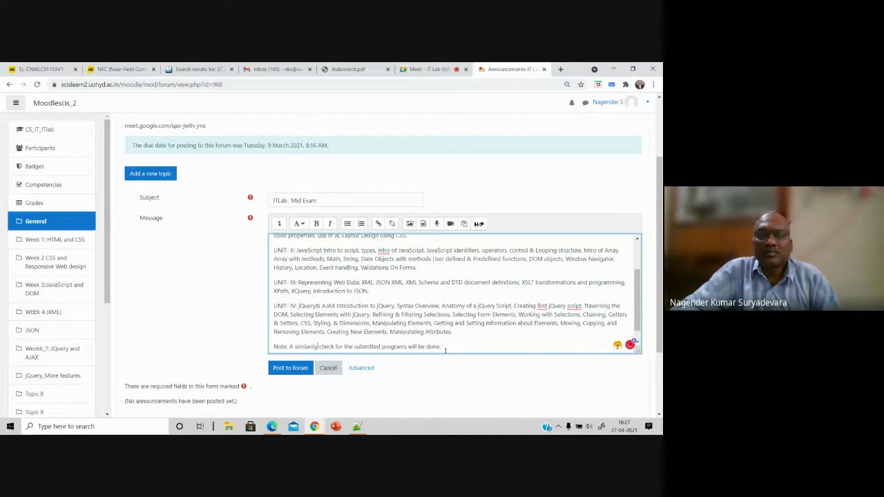
Step: Copy the entire announcement message and post the ITLab_ Mid Exam topic to the forum
{"action": "key", "text": "ctrl+a"}
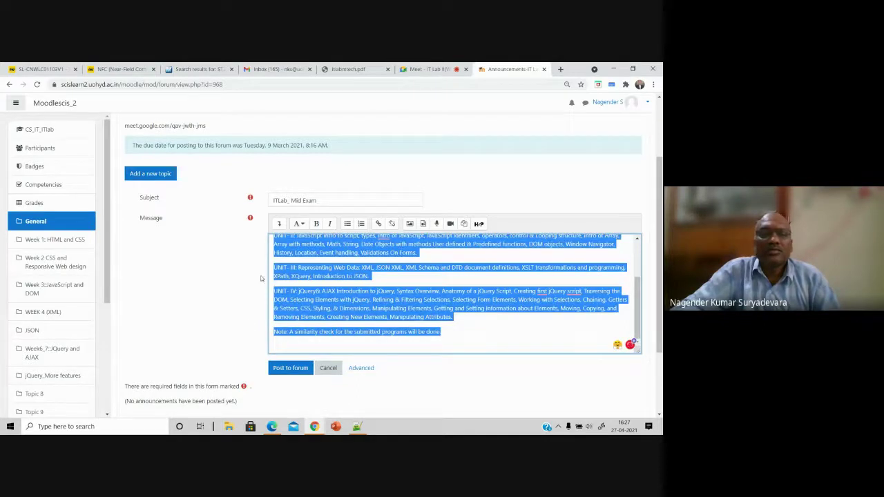
{"action": "scroll", "coordinate": [279, 238], "scroll_direction": "up", "scroll_amount": 3}
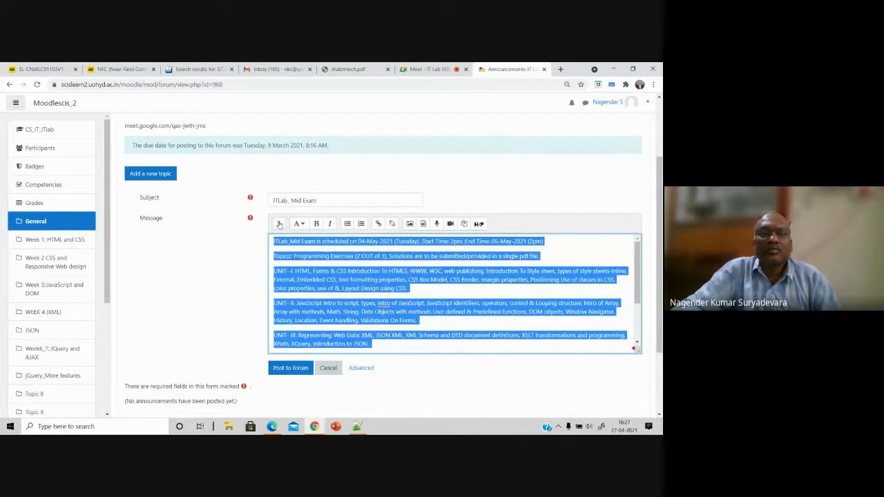
{"action": "right_click", "coordinate": [308, 242]}
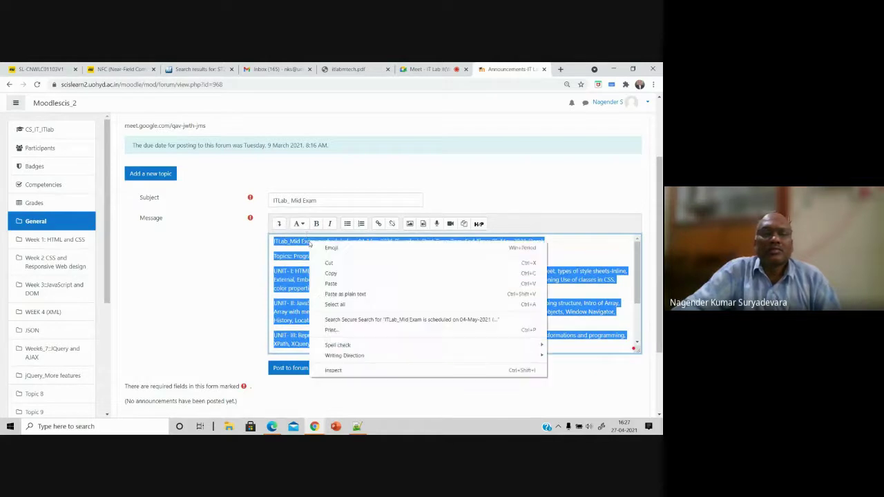
{"action": "left_click", "coordinate": [343, 277]}
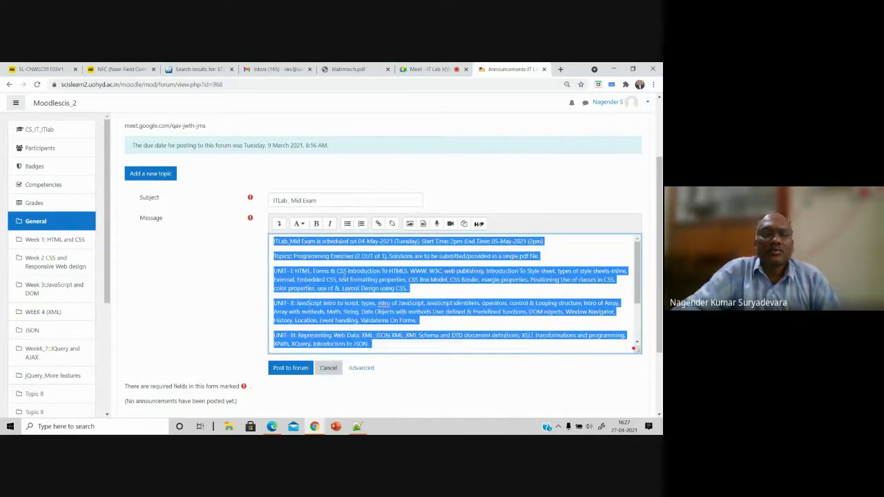
{"action": "left_click", "coordinate": [287, 367]}
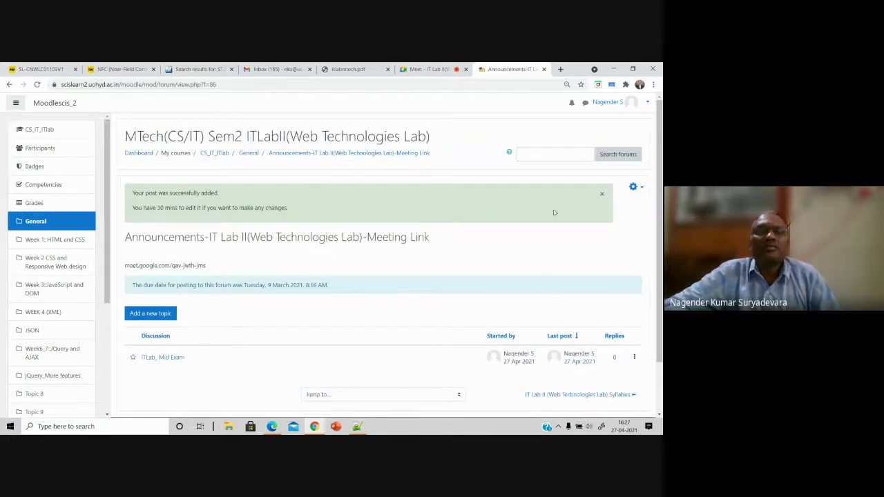
Step: Open the course's participants list and show all participants on a single page
{"action": "left_click", "coordinate": [58, 155]}
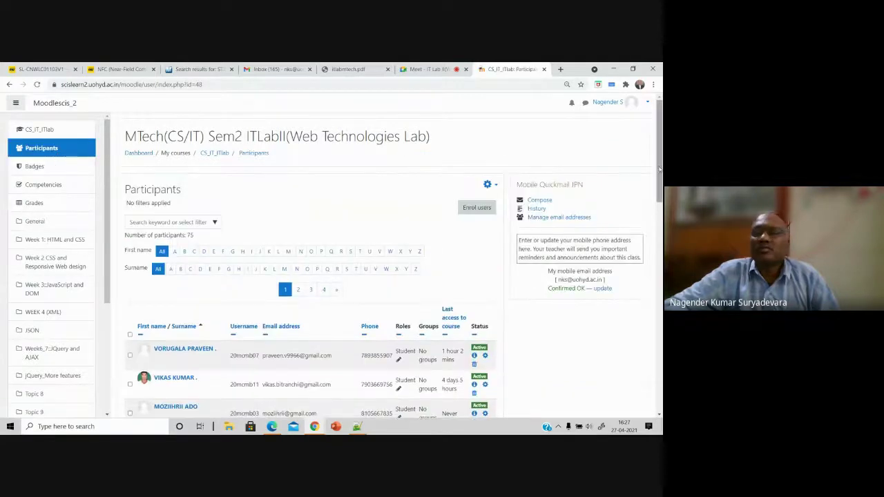
{"action": "scroll", "coordinate": [311, 277], "scroll_direction": "down", "scroll_amount": 2}
{"action": "scroll", "coordinate": [311, 277], "scroll_direction": "down", "scroll_amount": 8}
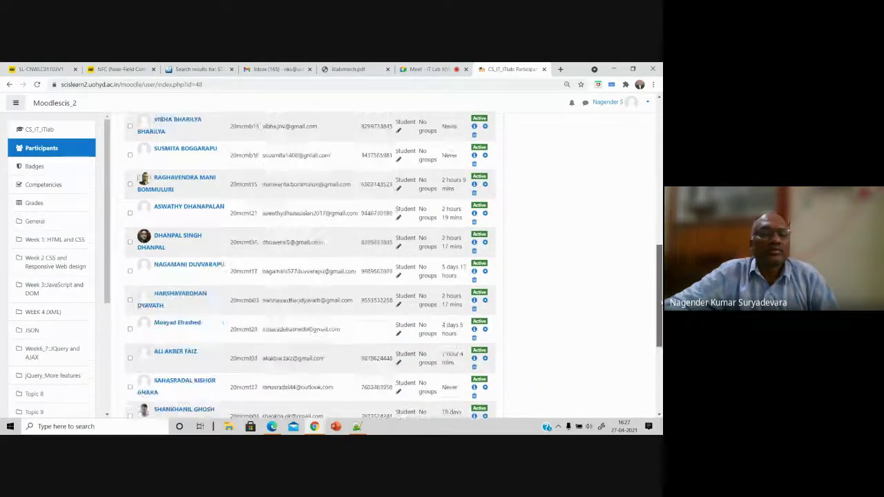
{"action": "scroll", "coordinate": [311, 276], "scroll_direction": "up", "scroll_amount": 10}
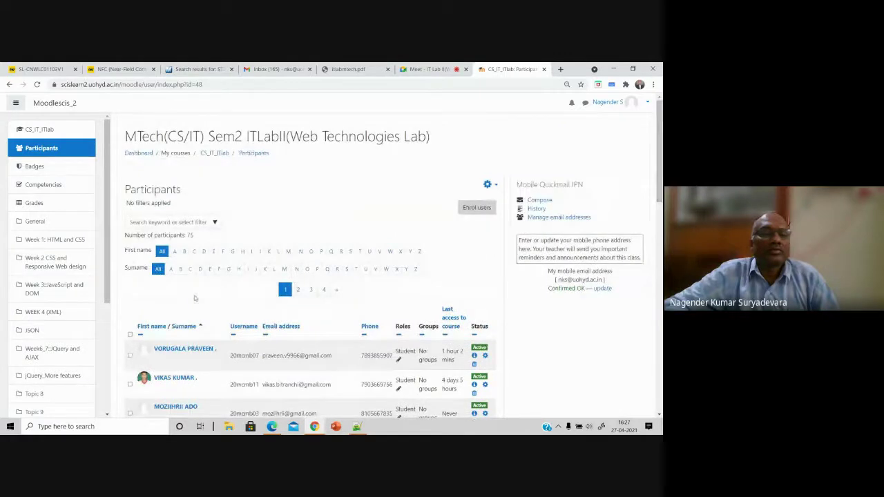
{"action": "left_click", "coordinate": [130, 335]}
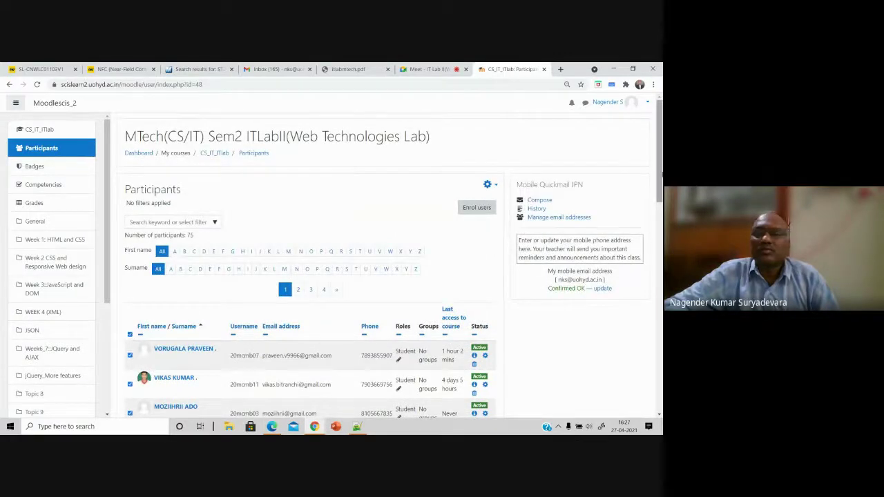
{"action": "scroll", "coordinate": [311, 269], "scroll_direction": "down", "scroll_amount": 8}
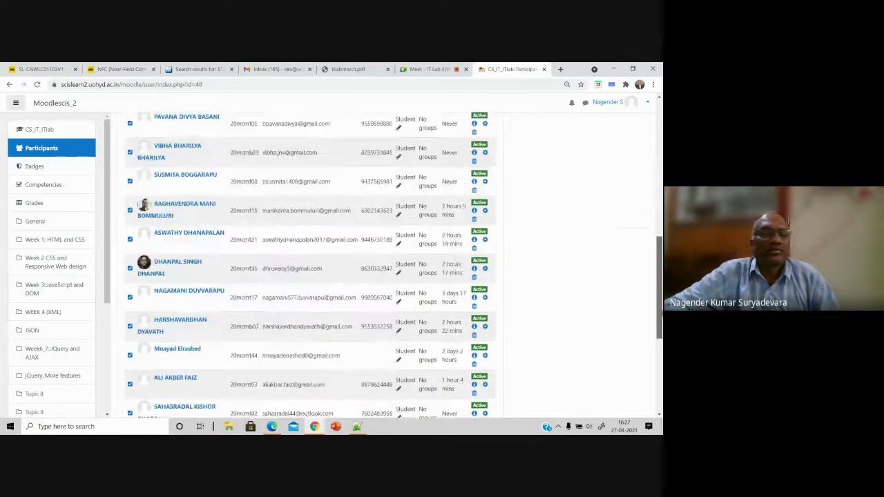
{"action": "scroll", "coordinate": [311, 264], "scroll_direction": "down", "scroll_amount": 4}
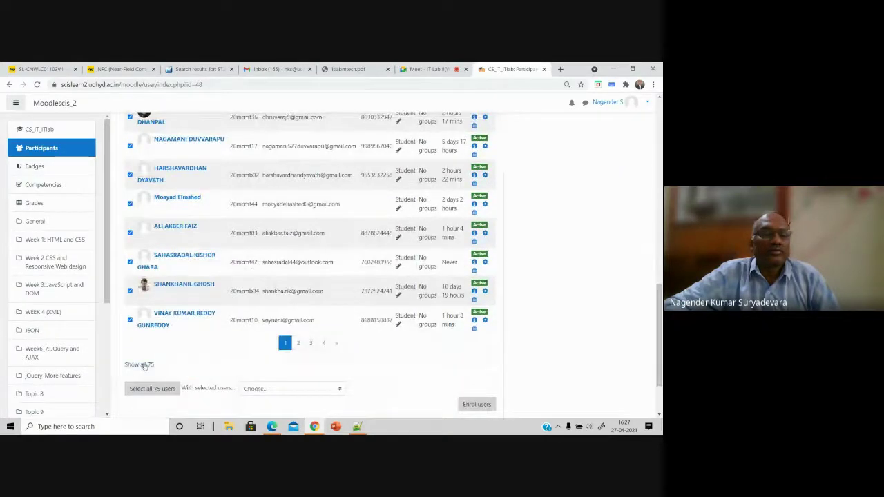
{"action": "left_click", "coordinate": [140, 365]}
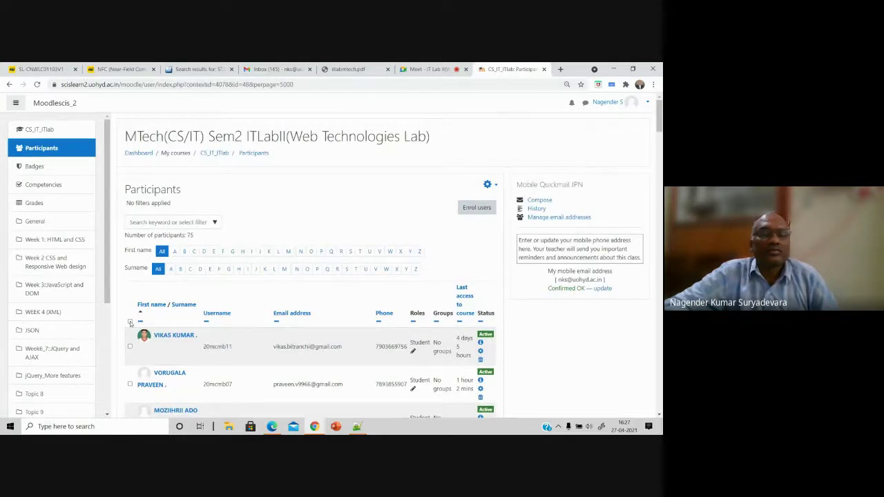
Step: Select every listed participant and download their data as comma separated values (.csv)
{"action": "left_click", "coordinate": [130, 321]}
{"action": "left_click_drag", "start_coordinate": [660, 116], "coordinate": [660, 393]}
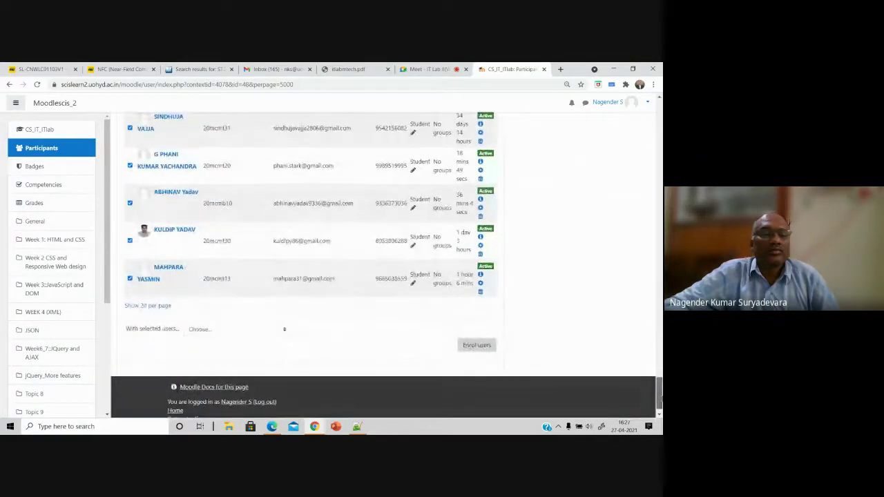
{"action": "left_click", "coordinate": [286, 330]}
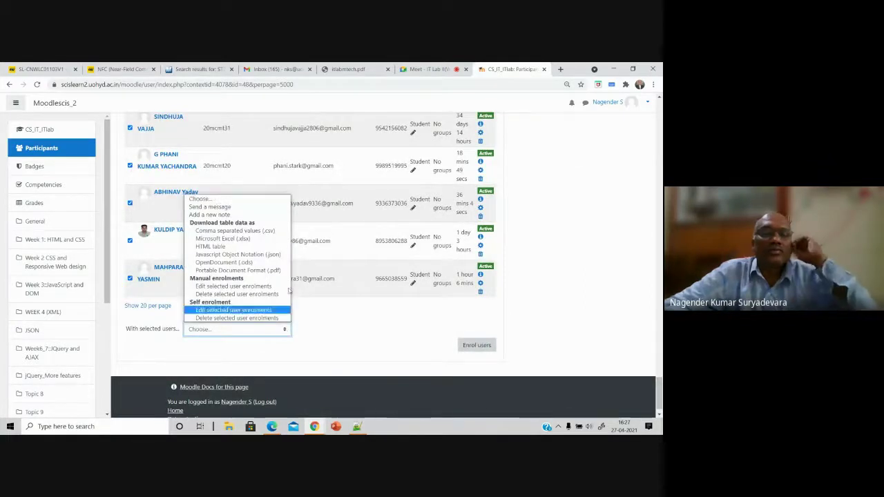
{"action": "left_click", "coordinate": [258, 231]}
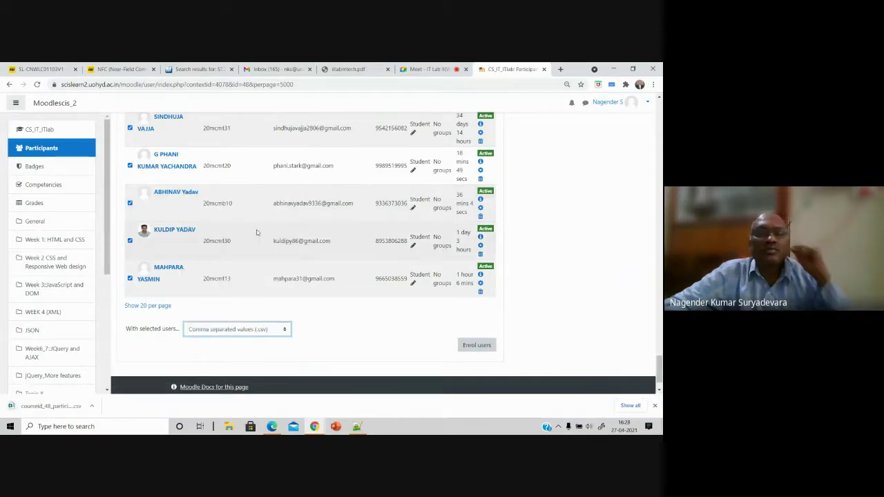
Step: Open the downloaded participants CSV in Excel and autofit the Phone, Username and Email address columns
{"action": "left_click", "coordinate": [52, 411]}
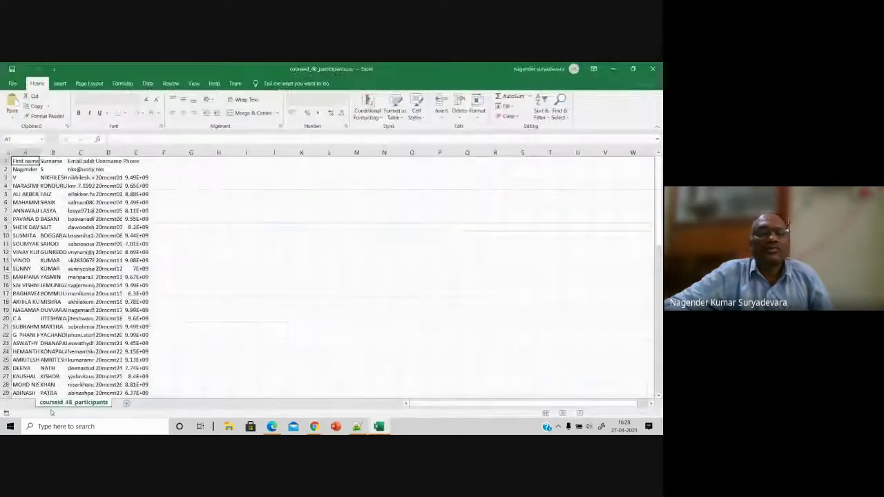
{"action": "left_click", "coordinate": [242, 277]}
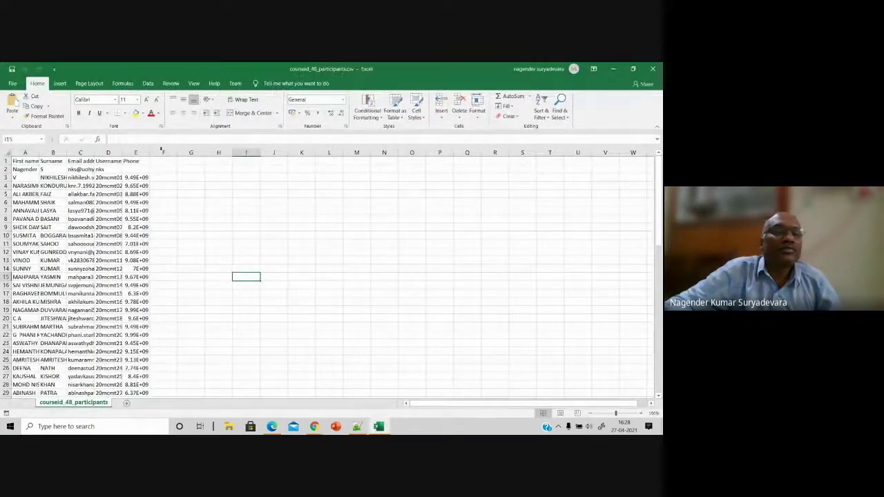
{"action": "double_click", "coordinate": [149, 153]}
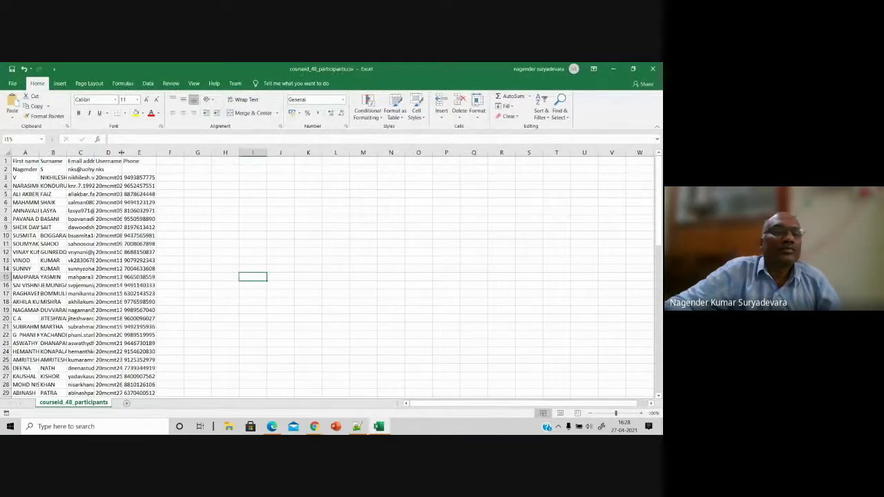
{"action": "double_click", "coordinate": [121, 153]}
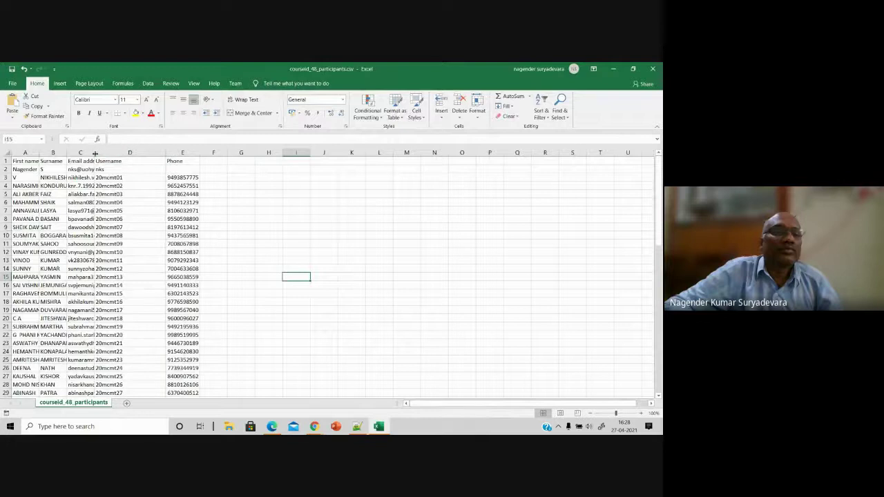
{"action": "double_click", "coordinate": [96, 153]}
Step: Copy the email addresses in C3:C76 and switch back to the Moodle participants page in Chrome
{"action": "left_click_drag", "start_coordinate": [116, 176], "coordinate": [169, 290]}
{"action": "key", "text": "shift+Down"}
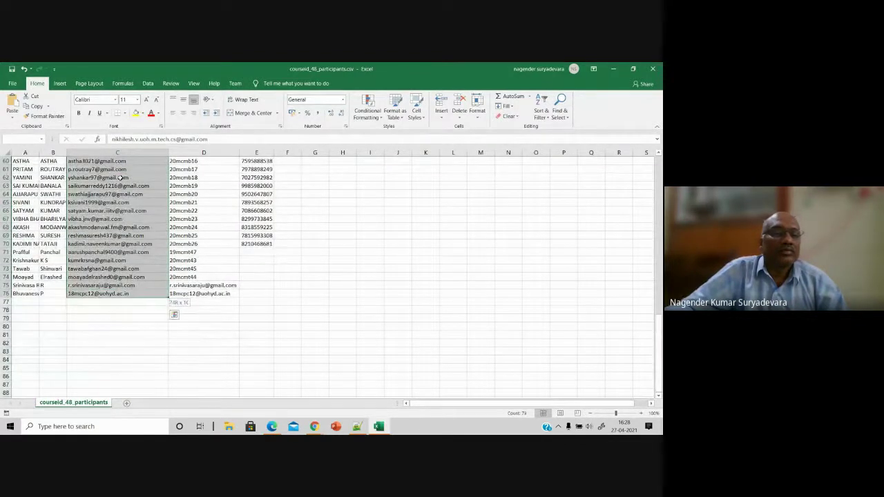
{"action": "right_click", "coordinate": [149, 162]}
{"action": "left_click", "coordinate": [169, 178]}
{"action": "scroll", "coordinate": [188, 177], "scroll_direction": "up", "scroll_amount": 20}
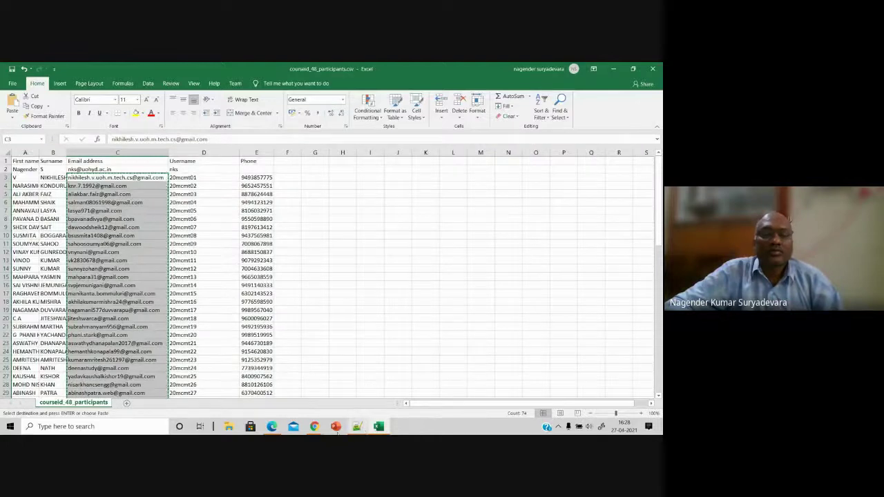
{"action": "mouse_move", "coordinate": [317, 429]}
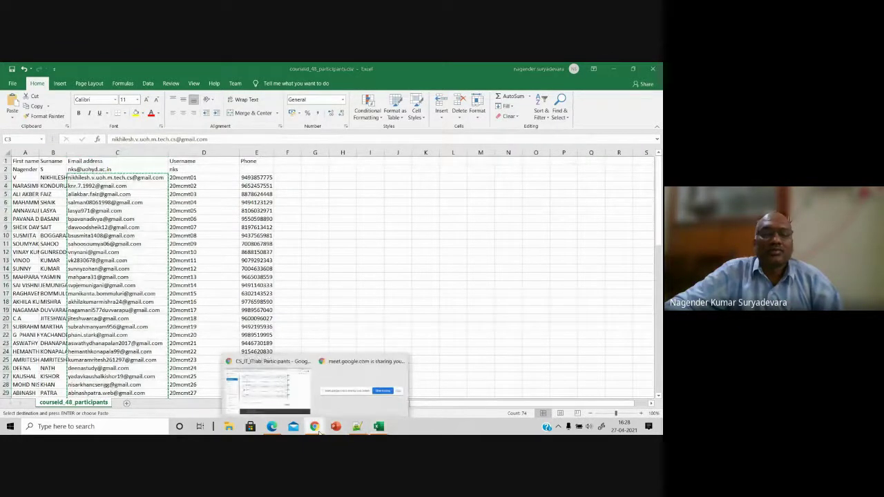
{"action": "left_click", "coordinate": [269, 384]}
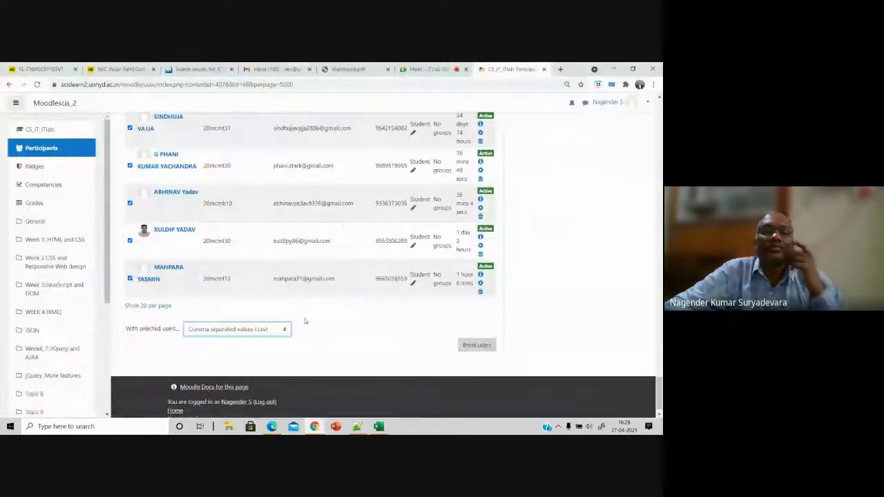
Step: Switch to Gmail and start a new message with the copied participant email addresses pasted as recipients
{"action": "left_click", "coordinate": [276, 70]}
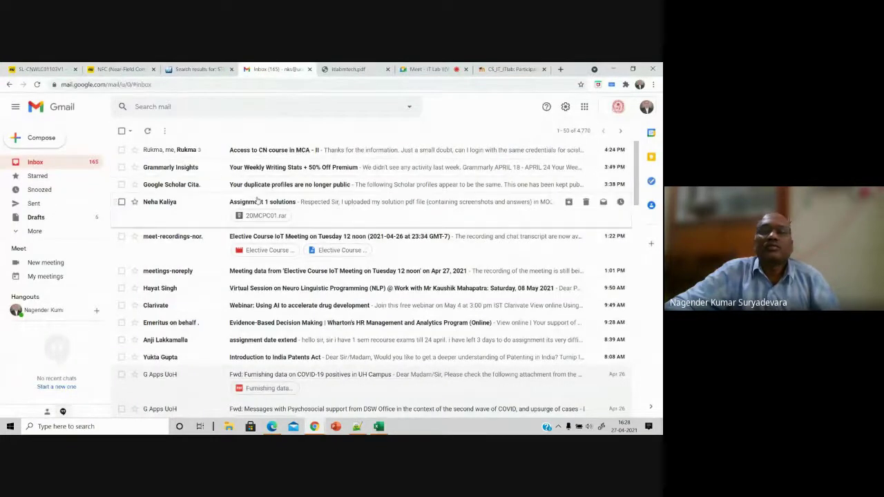
{"action": "left_click", "coordinate": [41, 138]}
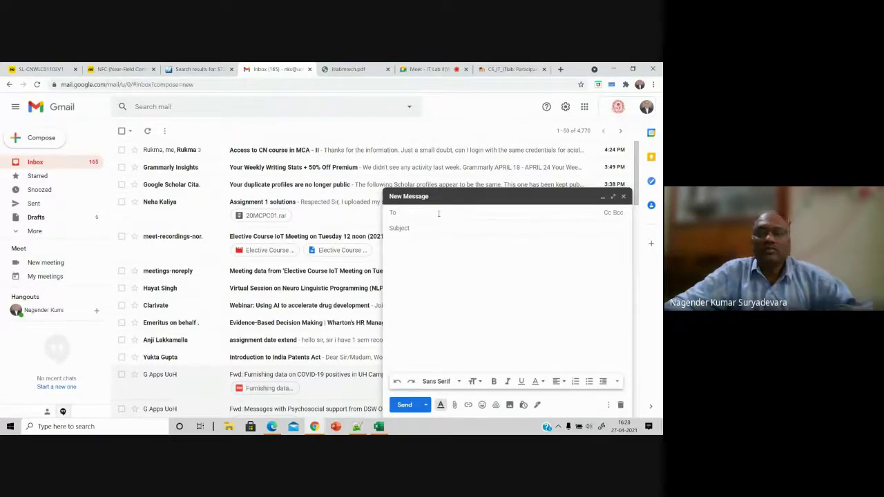
{"action": "key", "text": "ctrl+v"}
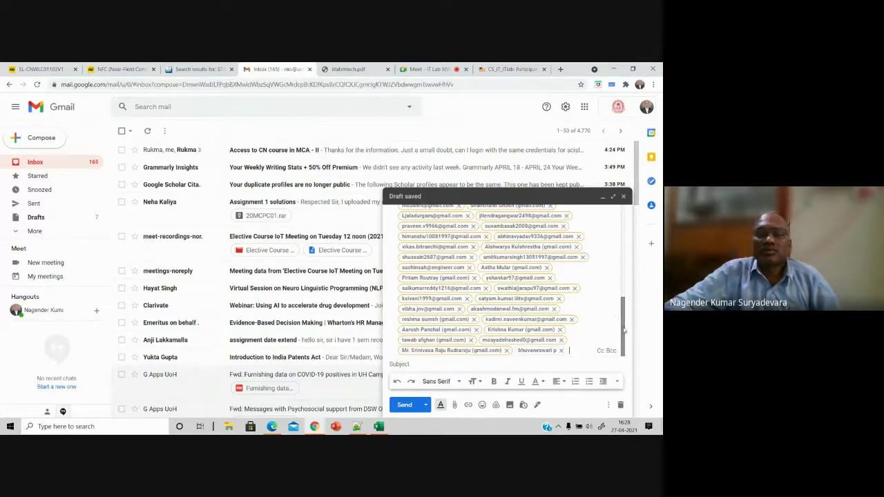
Step: Enter "ITLab mid exam on 04-May-2021 (2pm)" as the message's subject
{"action": "left_click", "coordinate": [418, 361]}
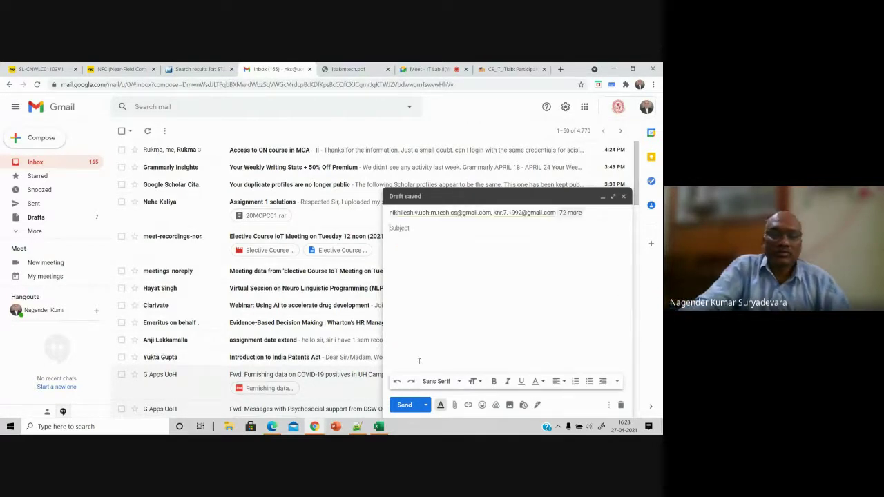
{"action": "type", "text": "ITLab mid exam on"}
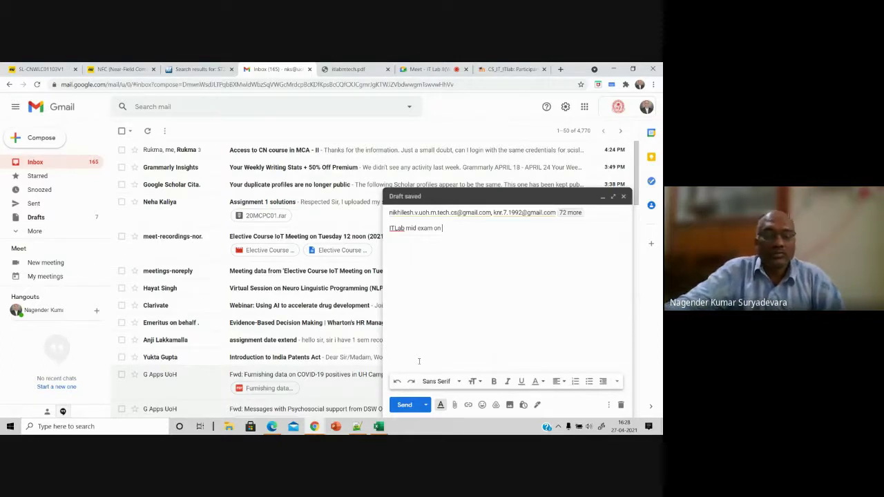
{"action": "type", "text": "-May"}
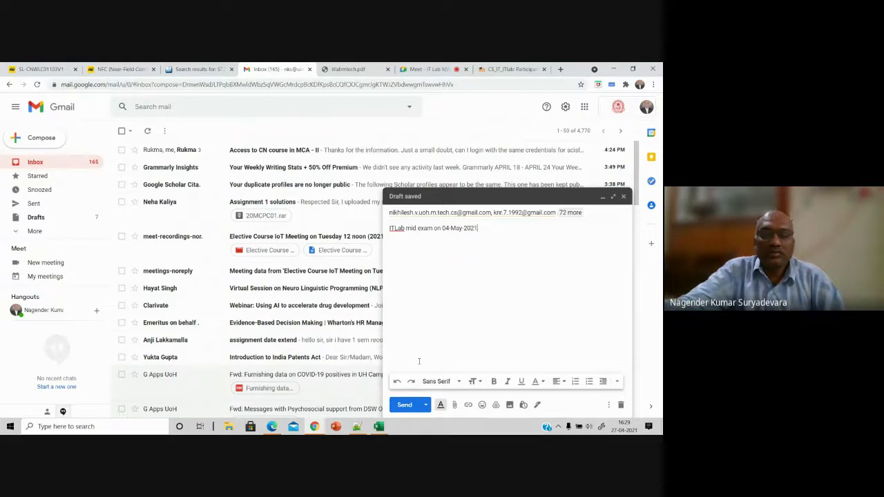
{"action": "type", "text": "-2021 ("}
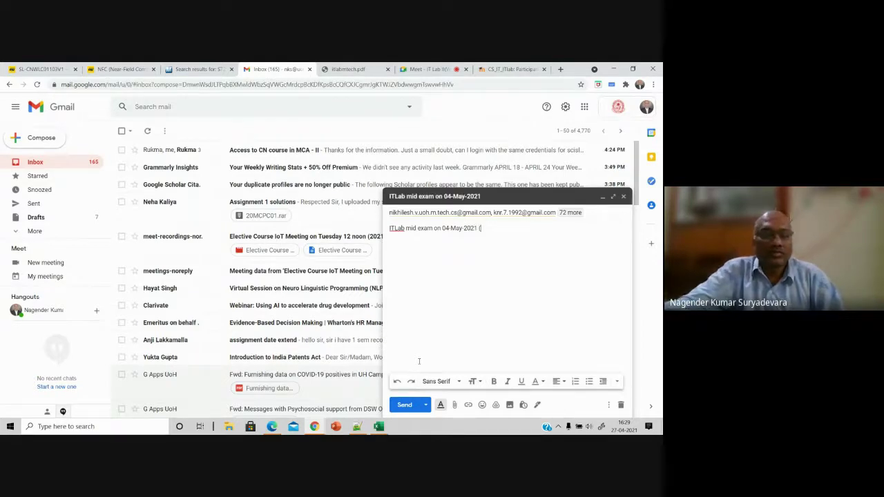
{"action": "type", "text": "2pm)"}
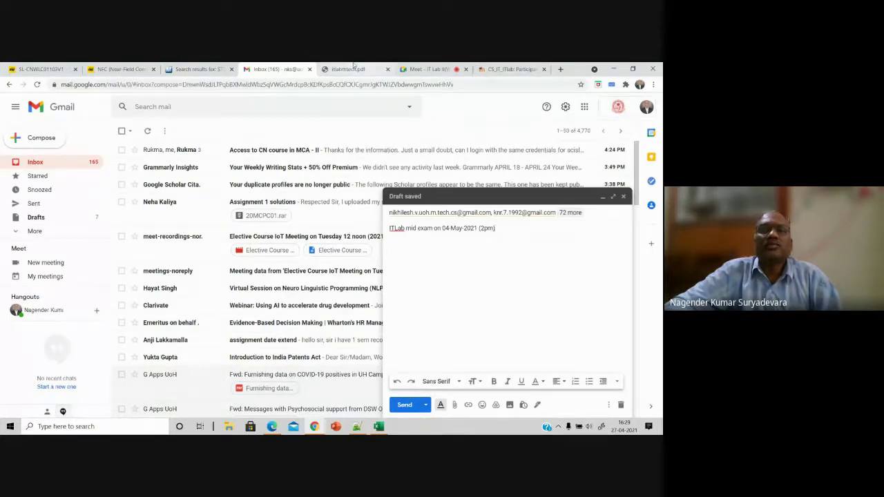
Step: Return to the CS_IT_ITlab course in Moodle and open the ITLab_Mid Exam discussion in its announcements forum
{"action": "left_click", "coordinate": [353, 65]}
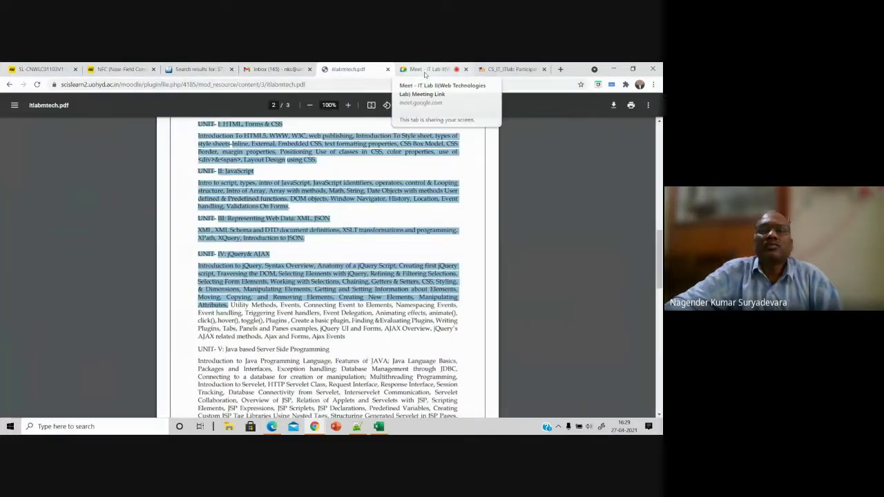
{"action": "left_click", "coordinate": [510, 66]}
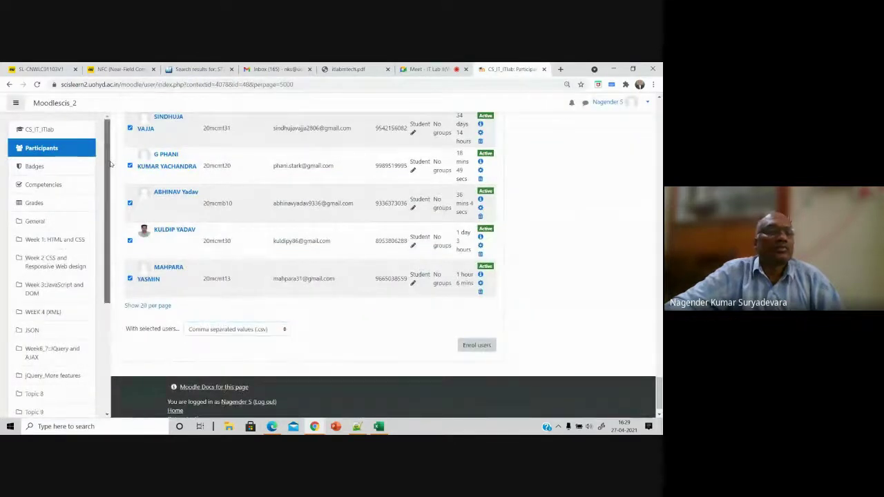
{"action": "scroll", "coordinate": [95, 263], "scroll_direction": "down", "scroll_amount": 5}
{"action": "scroll", "coordinate": [95, 263], "scroll_direction": "down", "scroll_amount": 1}
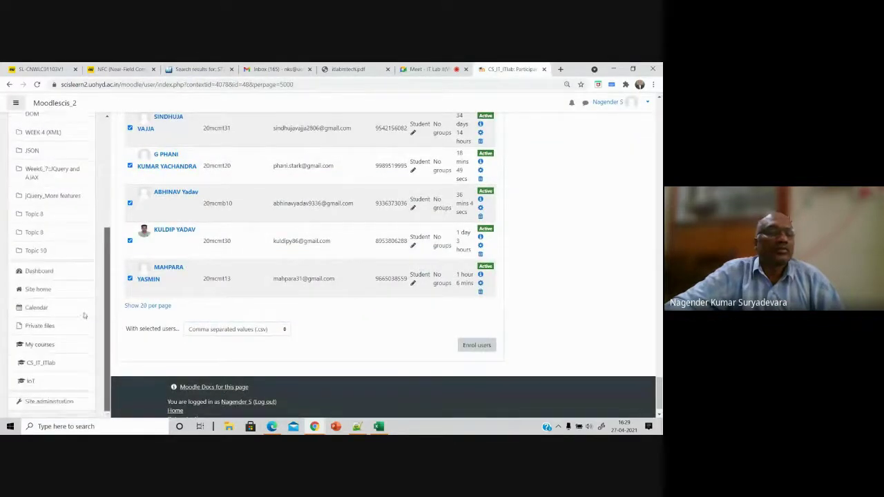
{"action": "left_click", "coordinate": [50, 364]}
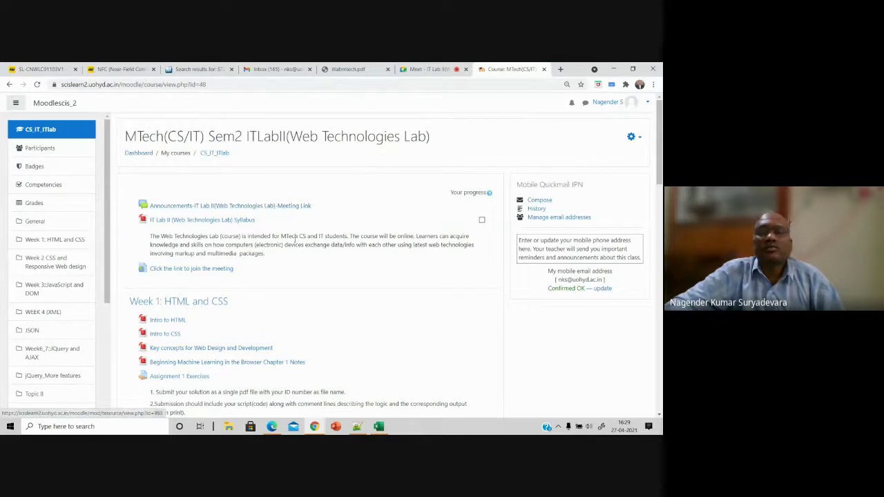
{"action": "left_click", "coordinate": [233, 206]}
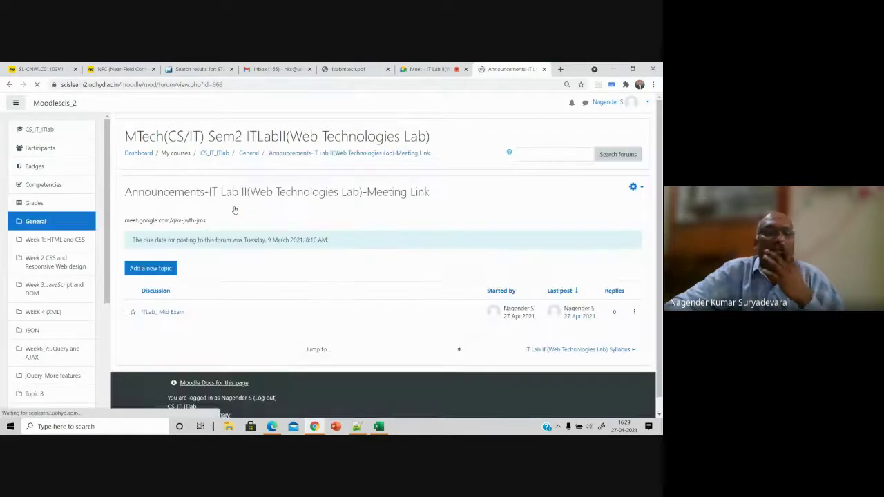
{"action": "left_click", "coordinate": [172, 313]}
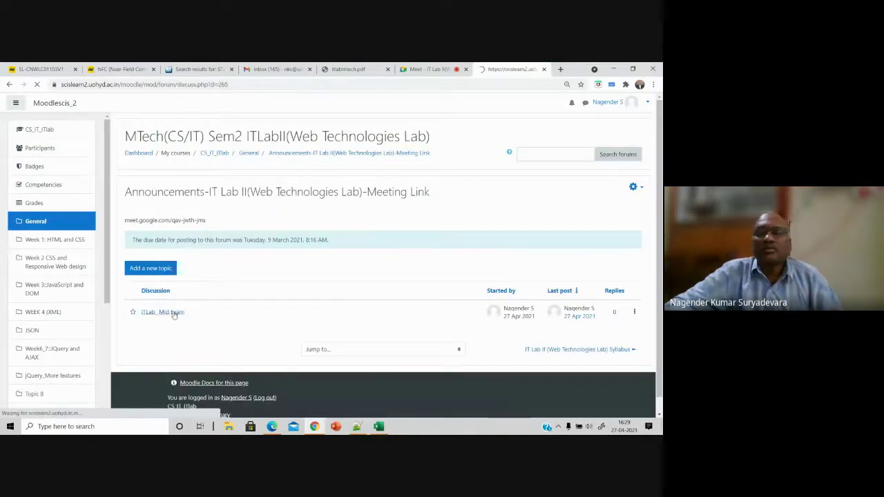